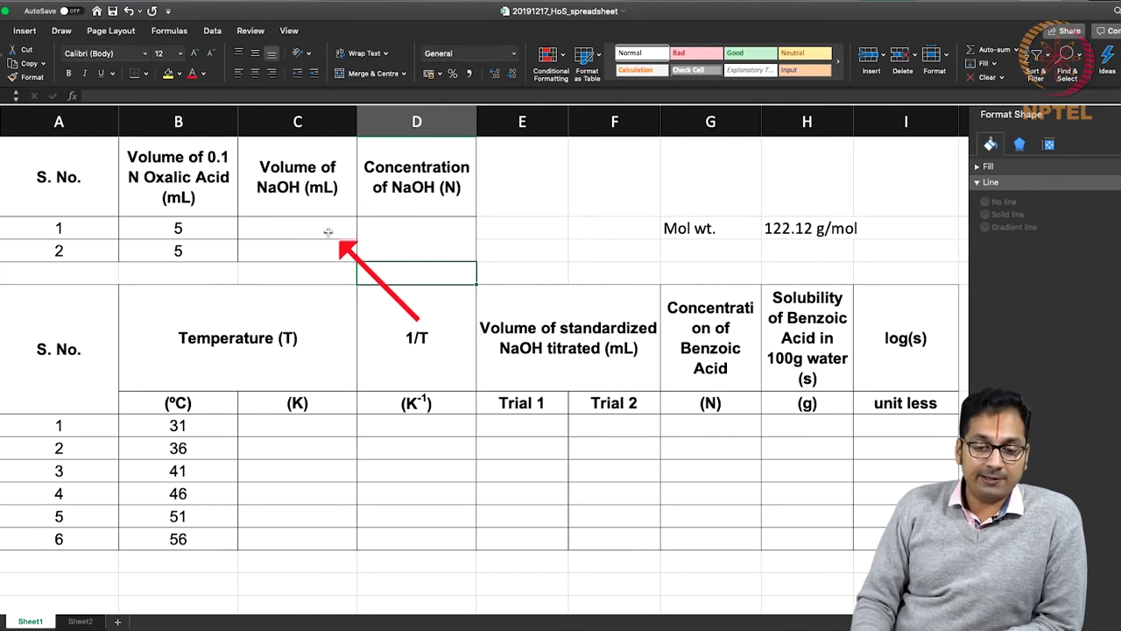
Step: Enter 22.1 mL as the volume of NaOH for both standardization readings
left_click(328, 231)
type("22")
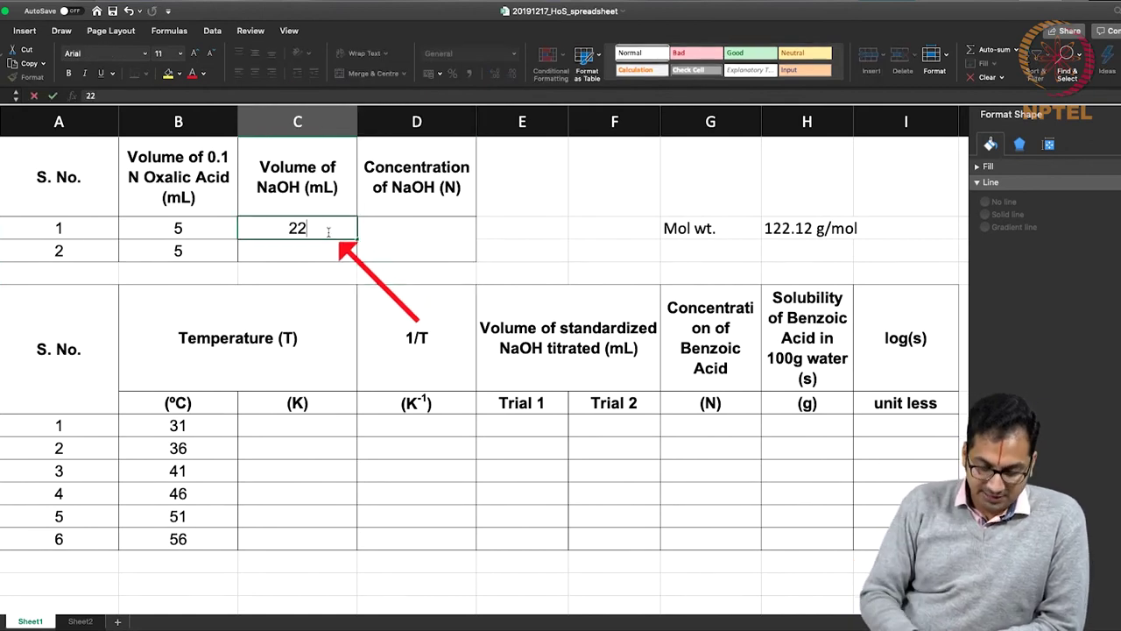
type(".1")
key("Return")
type("22")
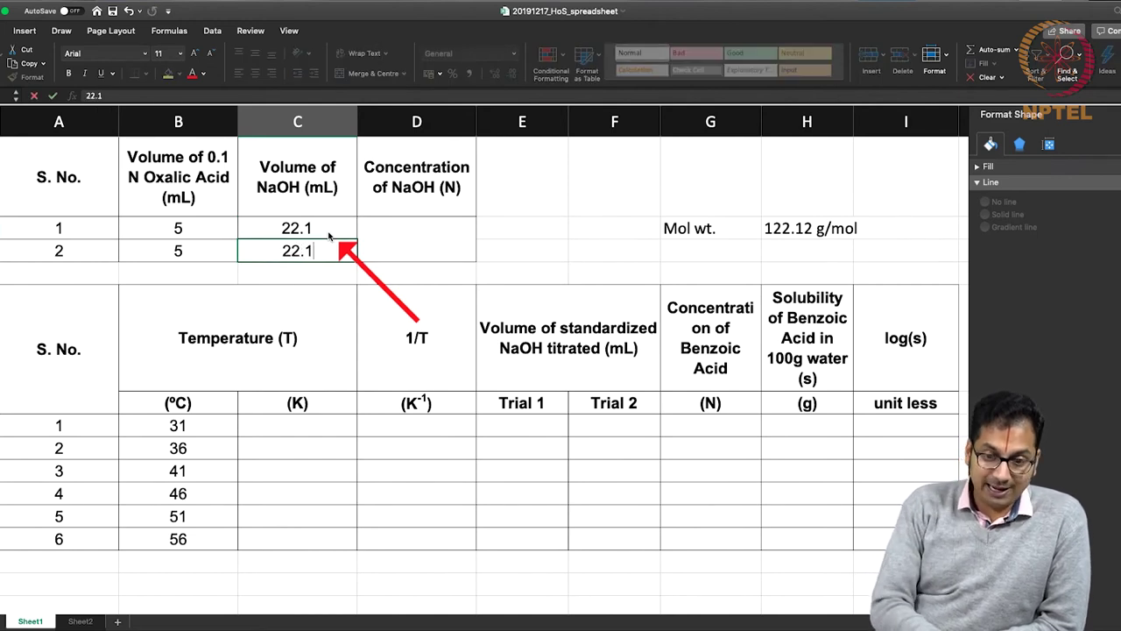
type(".1")
key("Return")
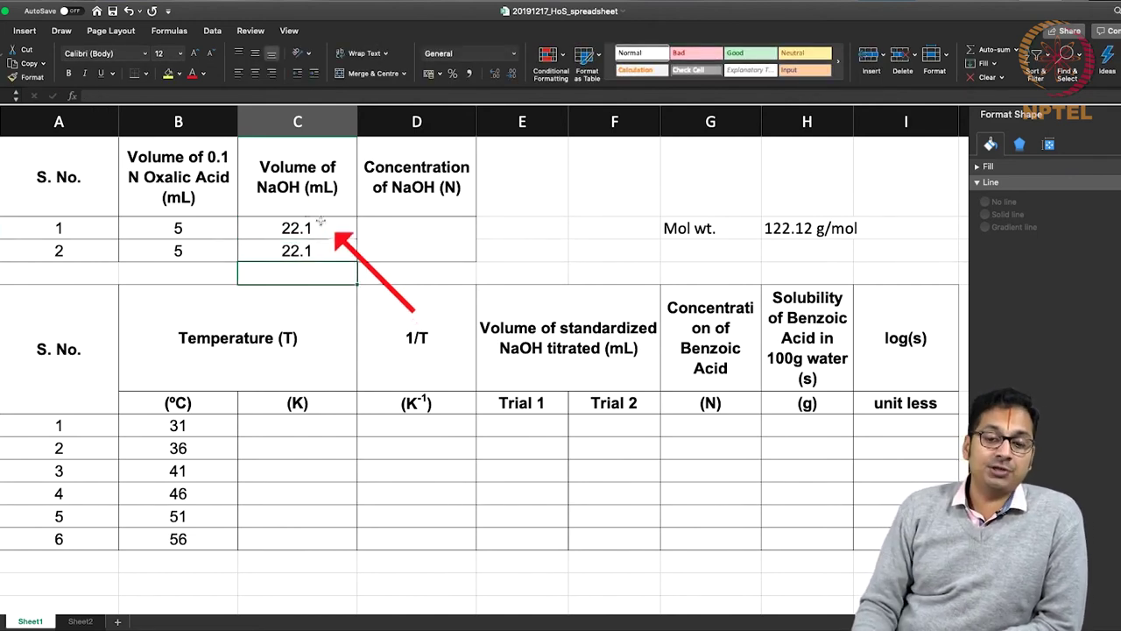
Step: Calculate the concentration of NaOH in D2 with the formula =B2*0.1/C2
left_click(229, 187)
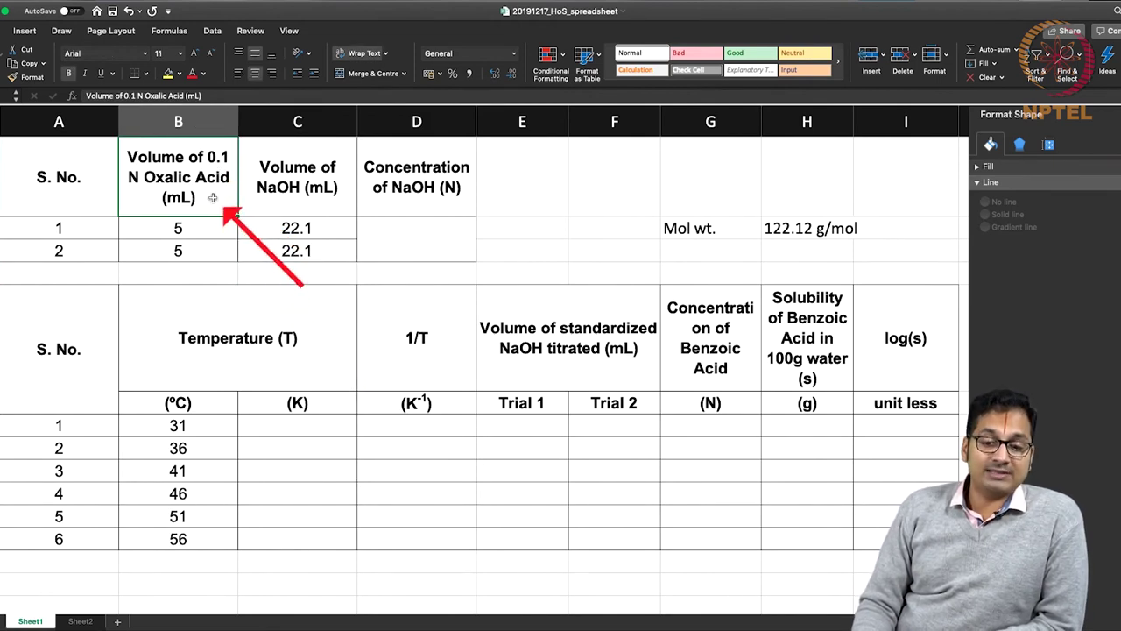
double_click(389, 244)
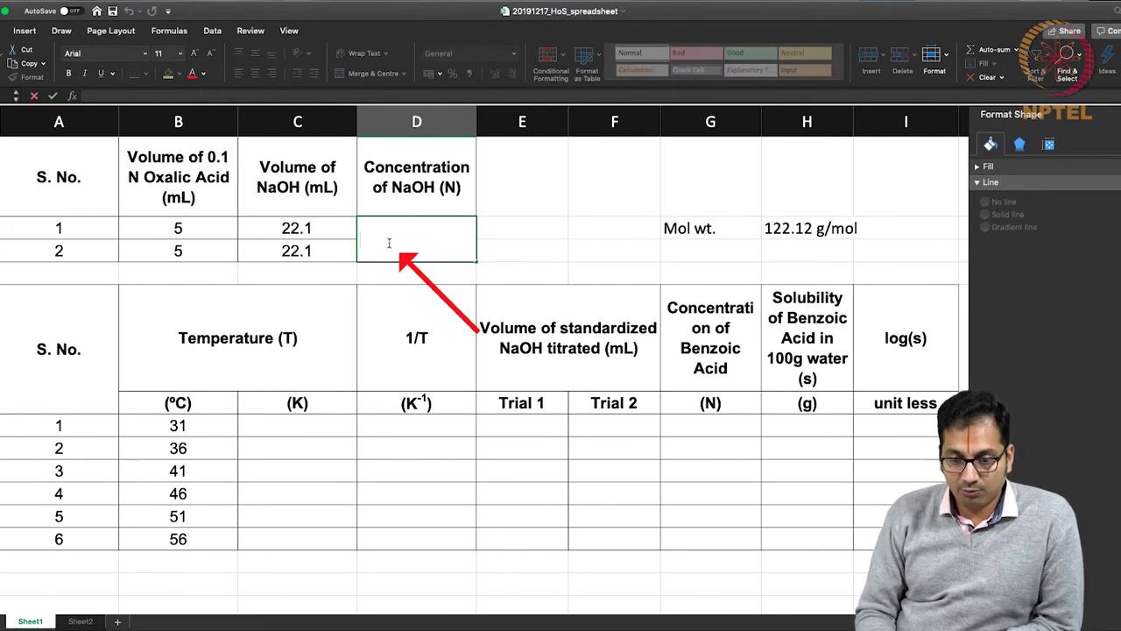
type("=")
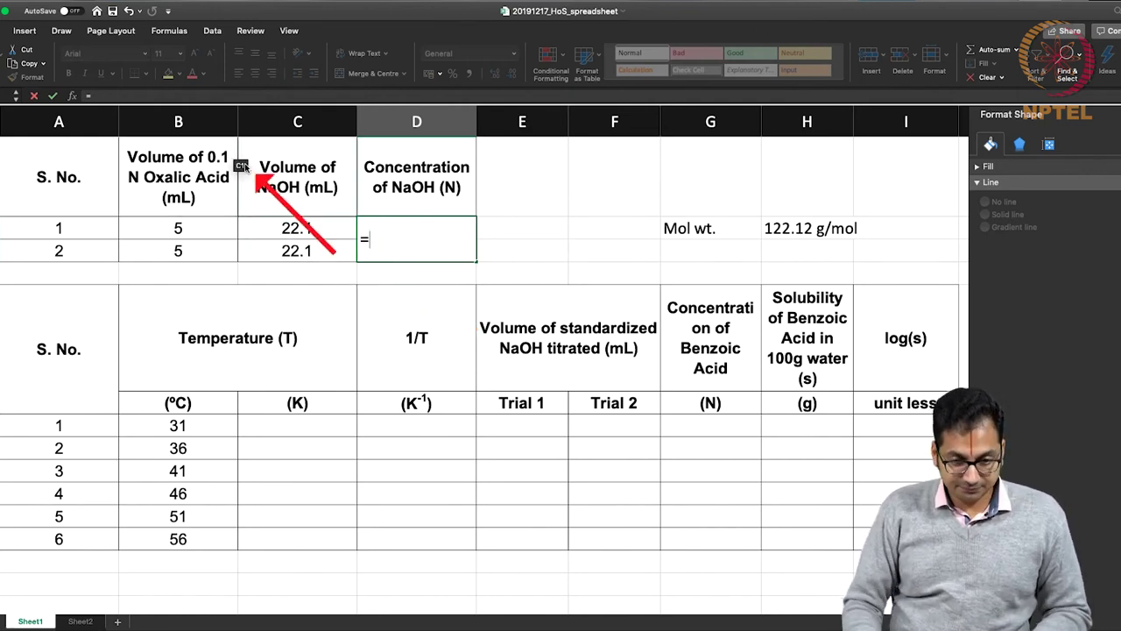
left_click(226, 227)
type("*")
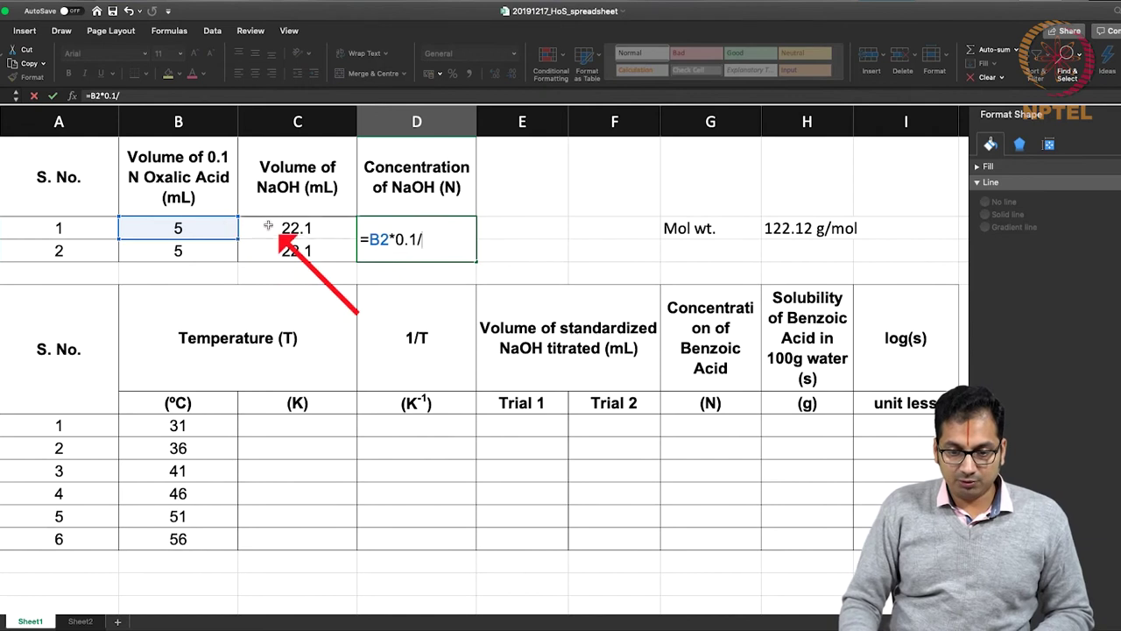
left_click(268, 226)
key("Return")
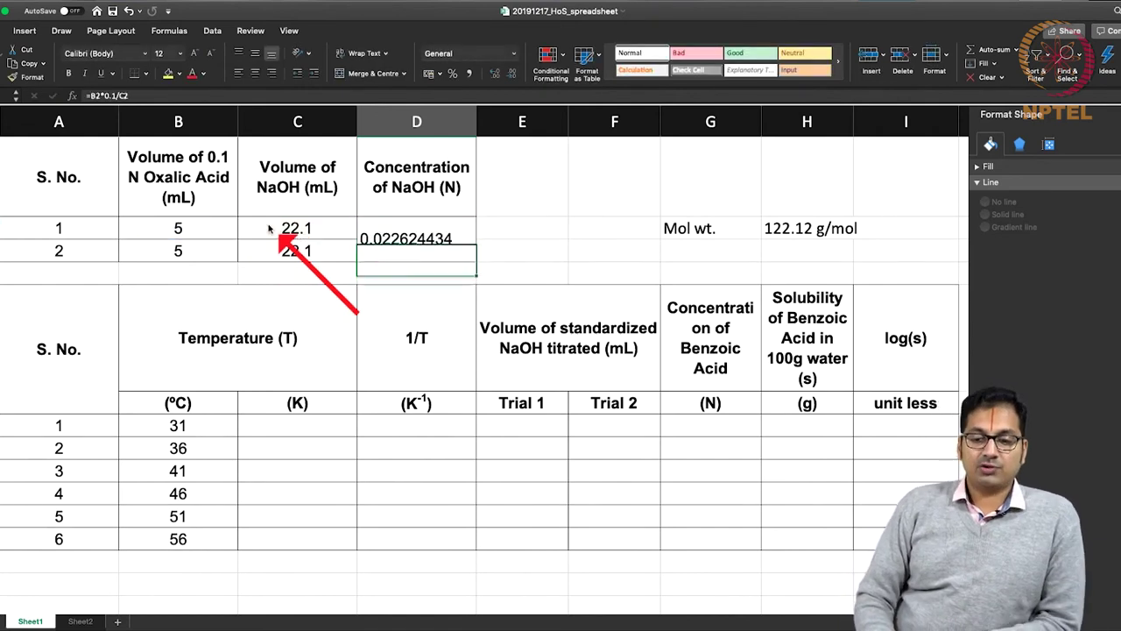
key("Up")
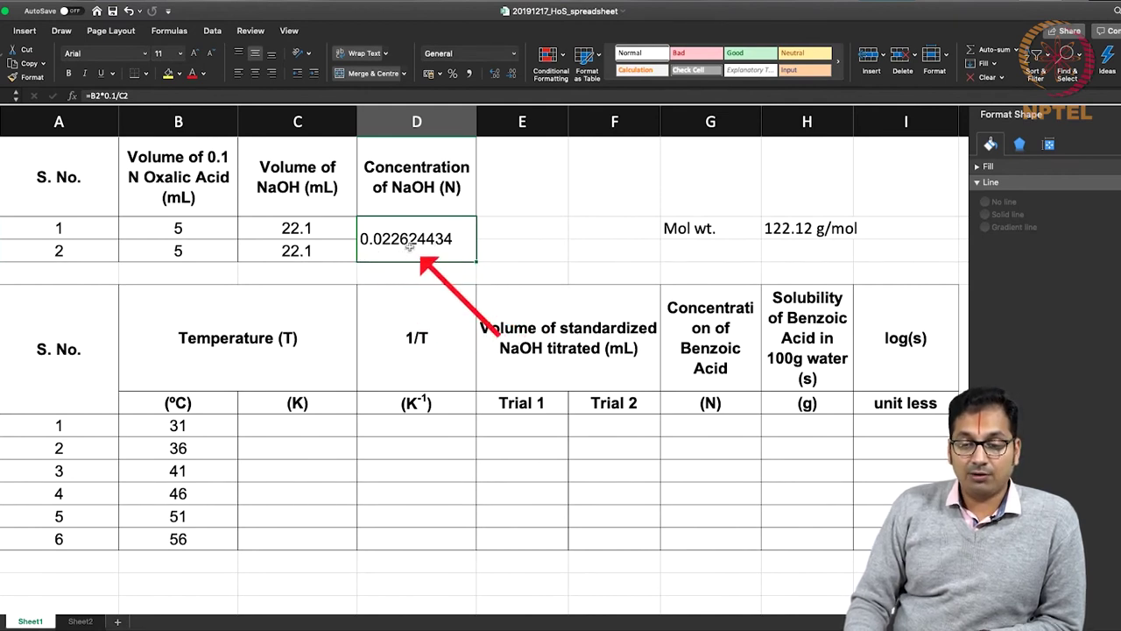
Step: Convert the first temperature to kelvin in C7 with the formula =273.15+B7
left_click(299, 410)
left_click(295, 427)
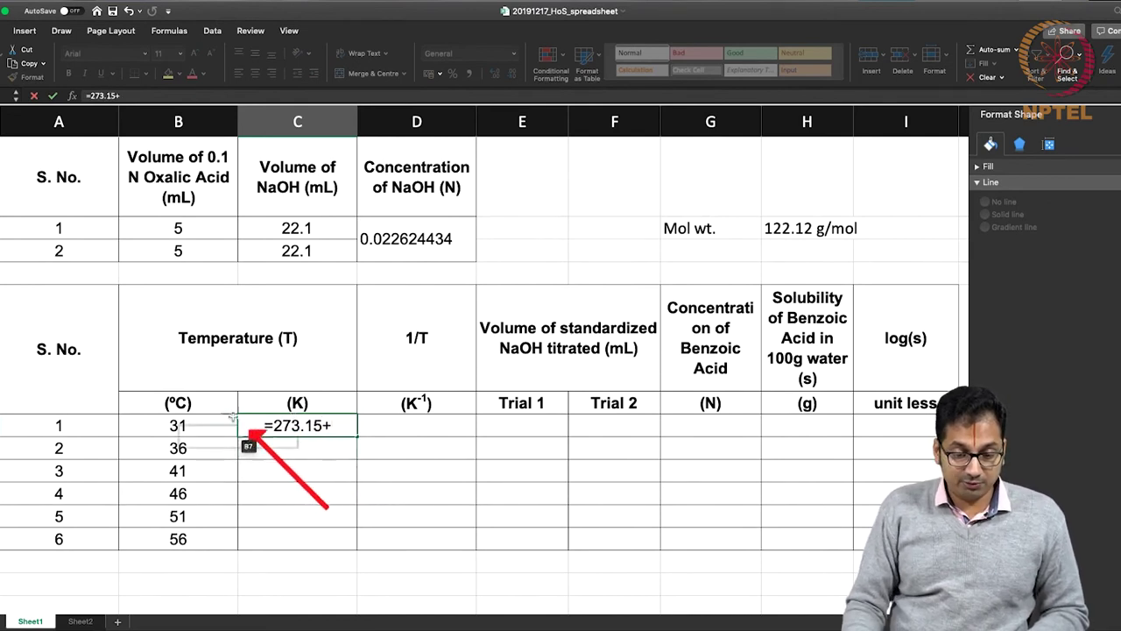
left_click(214, 424)
key("Return")
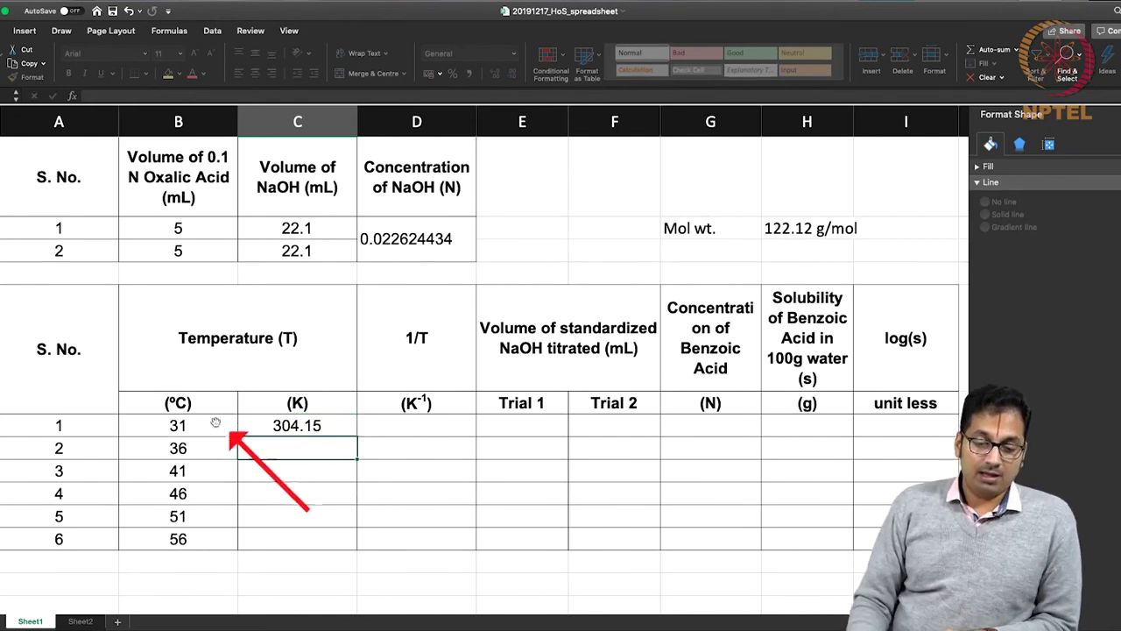
Step: Copy the kelvin conversion formula from C7 down to C12 and check the cell reference in the last row
left_click(296, 426)
key("super+c")
key("shift+Down")
key("shift+Down")
key("shift+Down")
key("shift+Down")
key("shift+Down")
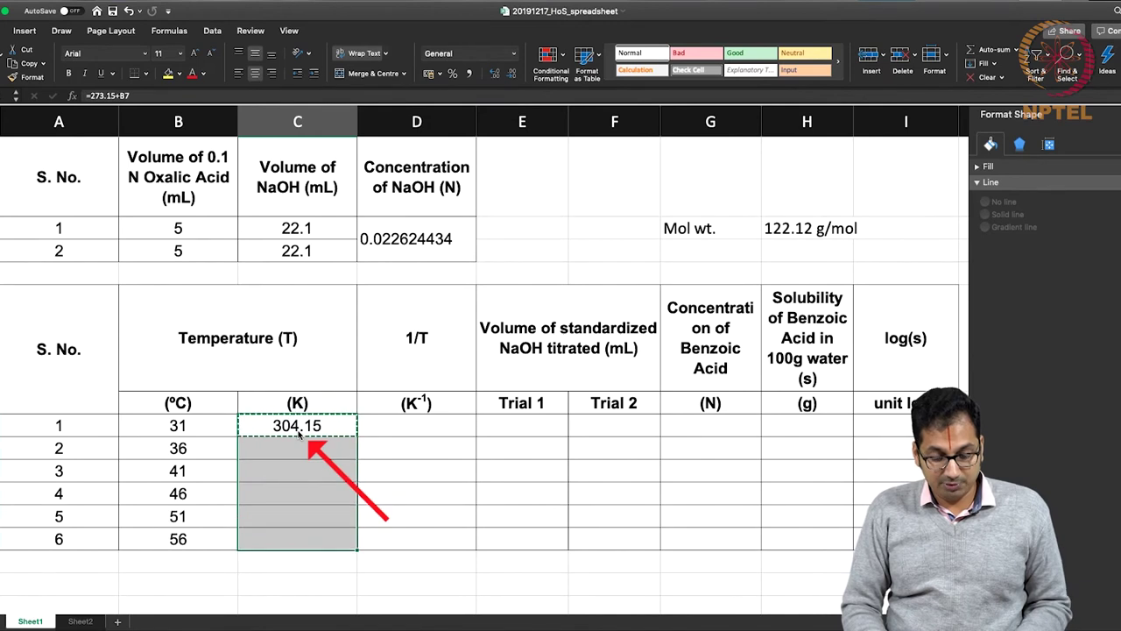
key("super+v")
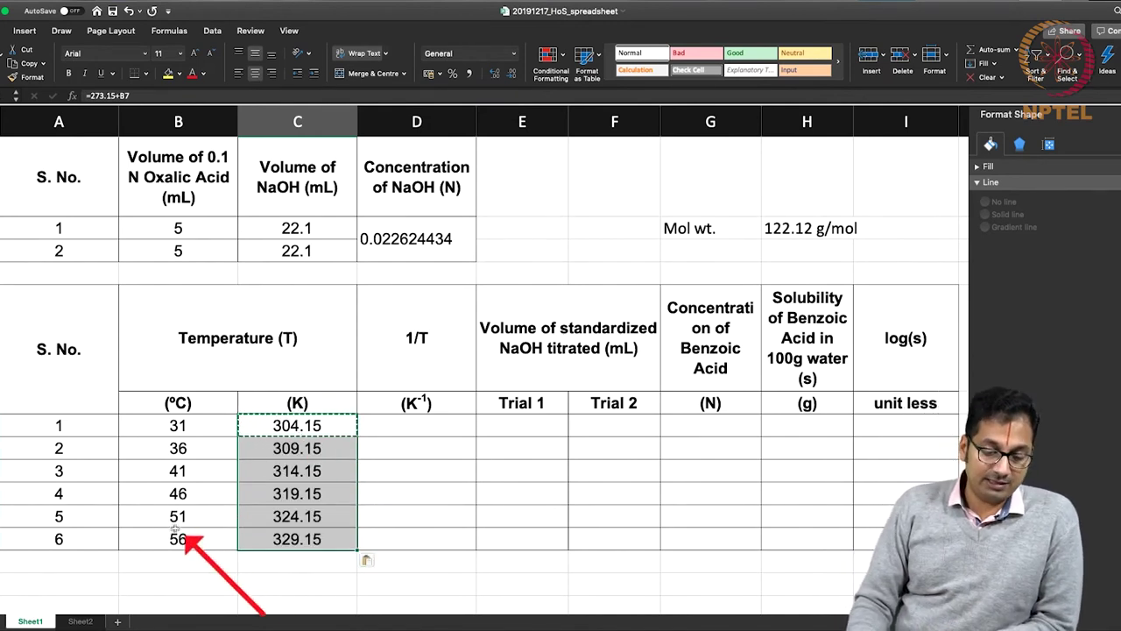
left_click(326, 541)
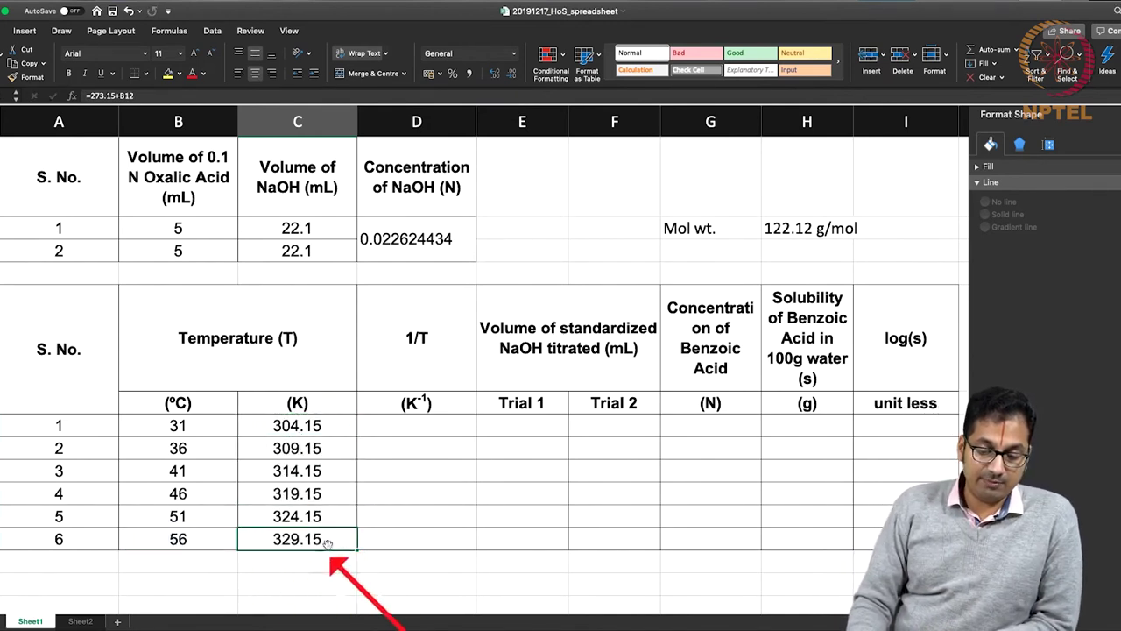
double_click(327, 541)
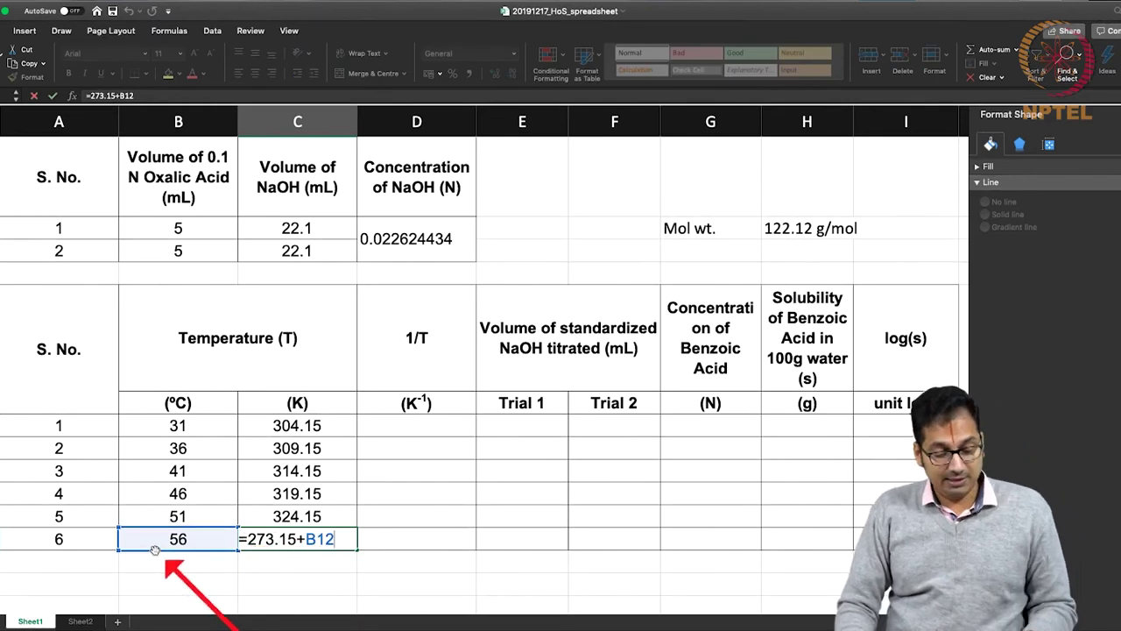
key("Return")
Step: Calculate the reciprocal of the first kelvin temperature in D7 with the formula =1/C7
left_click(443, 419)
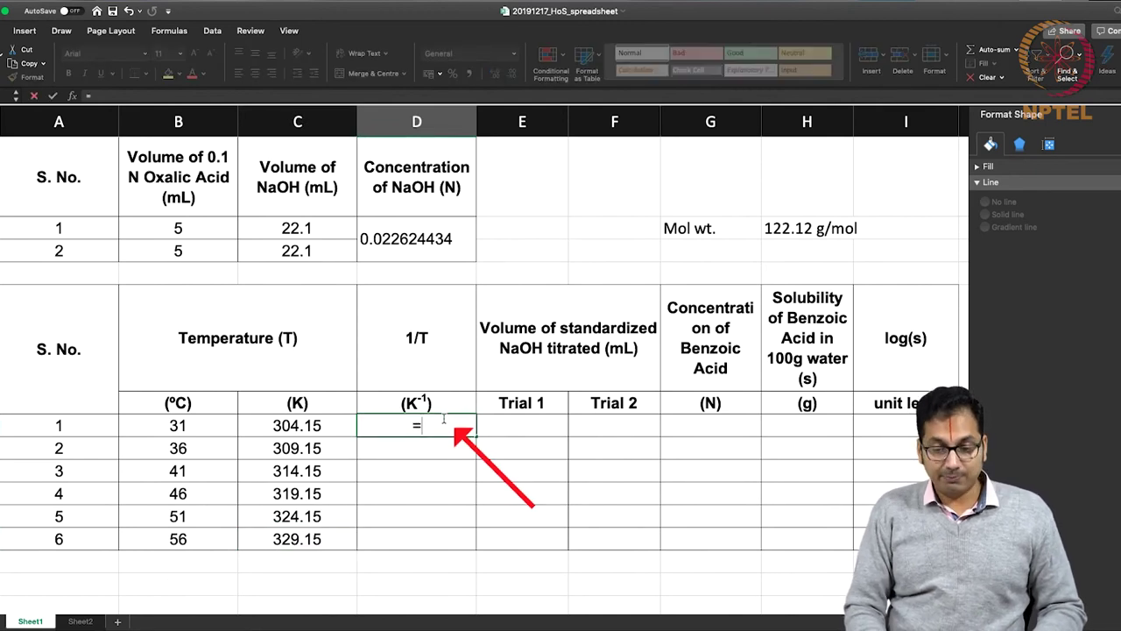
type("=1/")
left_click(354, 429)
key("Return")
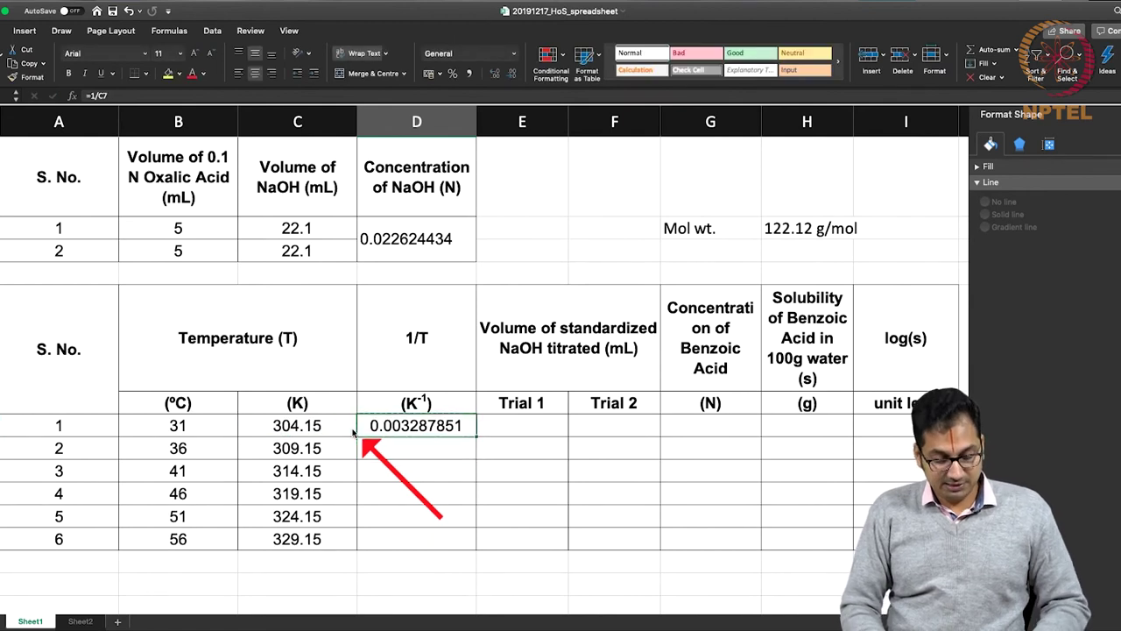
Step: Copy the 1/T formula from D7 down to D12 for all six temperatures and select the 1/T column
key("ctrl+c")
key("shift+Down")
key("shift+Down")
key("shift+Down")
key("shift+Down")
key("shift+Down")
key("ctrl+v")
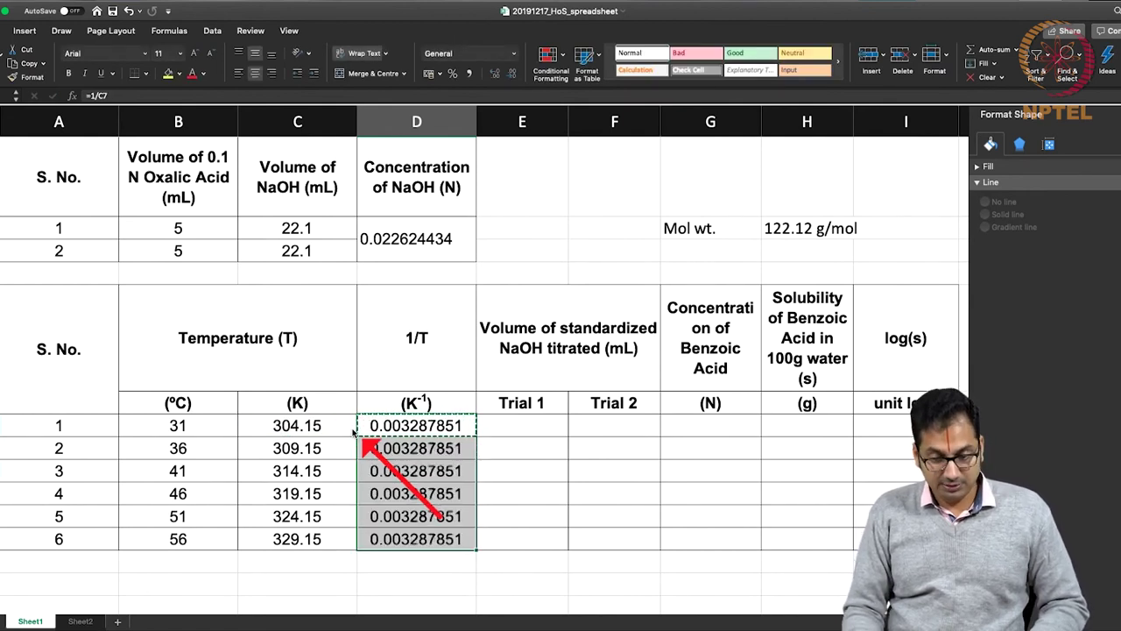
left_click(428, 364)
left_click_drag(428, 363, 430, 544)
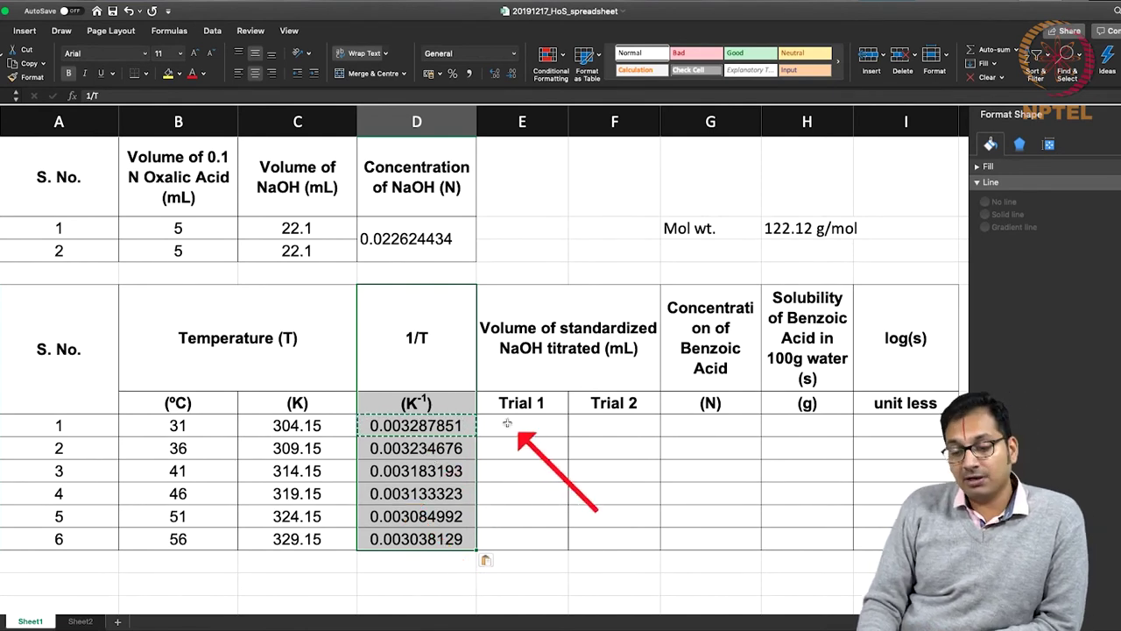
Step: Copy the titration volumes from Sheet2 into the Trial 1 and Trial 2 columns of Sheet1, starting at E7
left_click(79, 620)
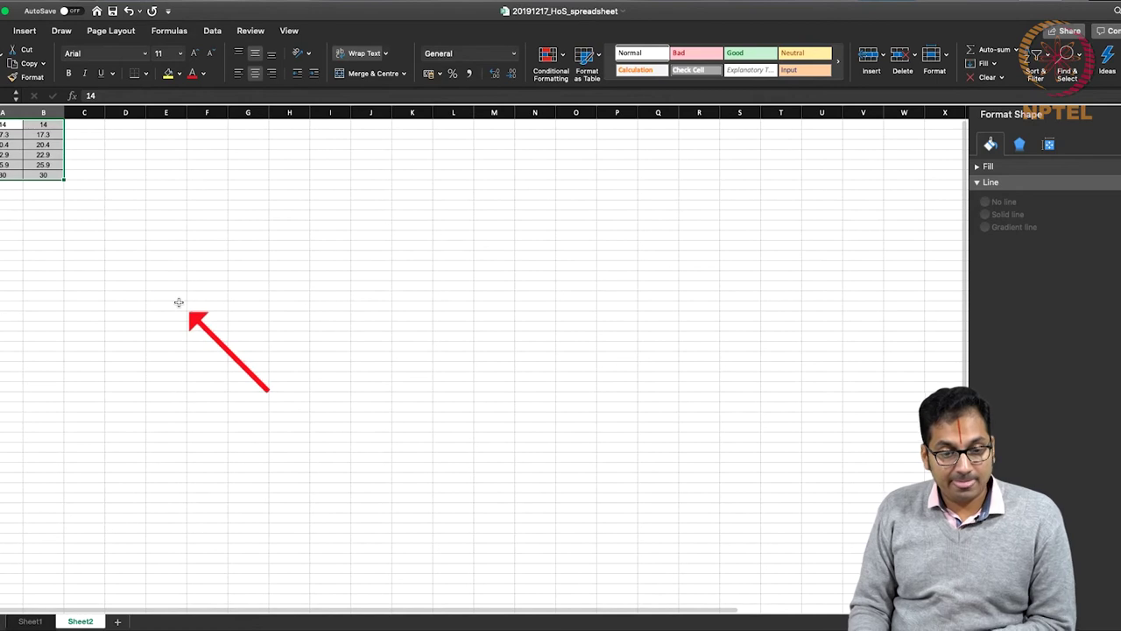
key("super+c")
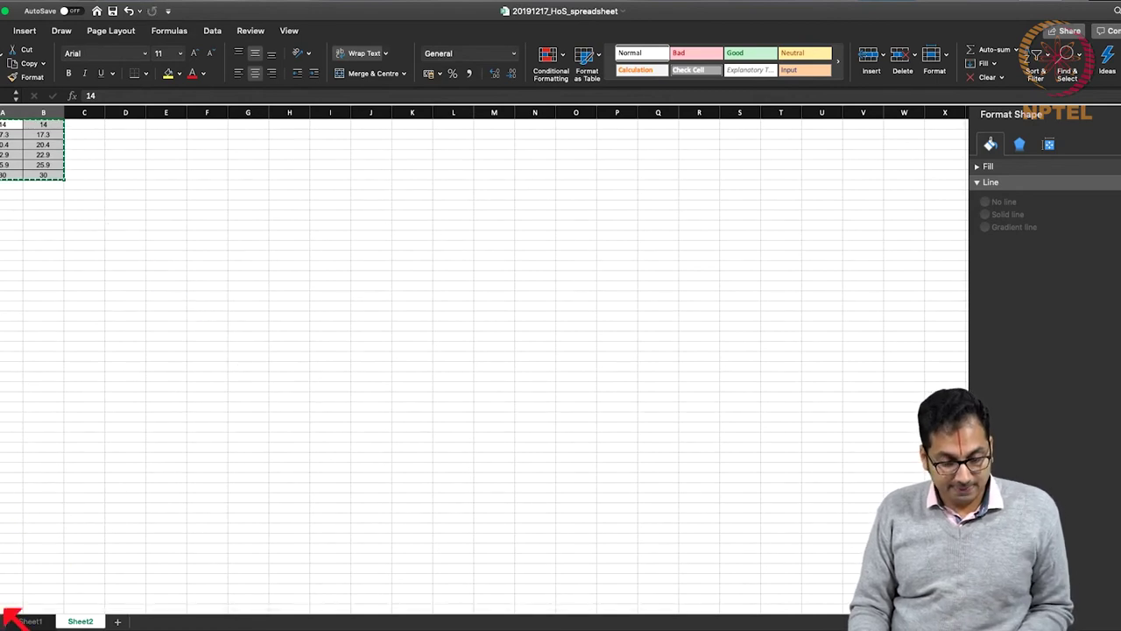
left_click(30, 621)
left_click(552, 420)
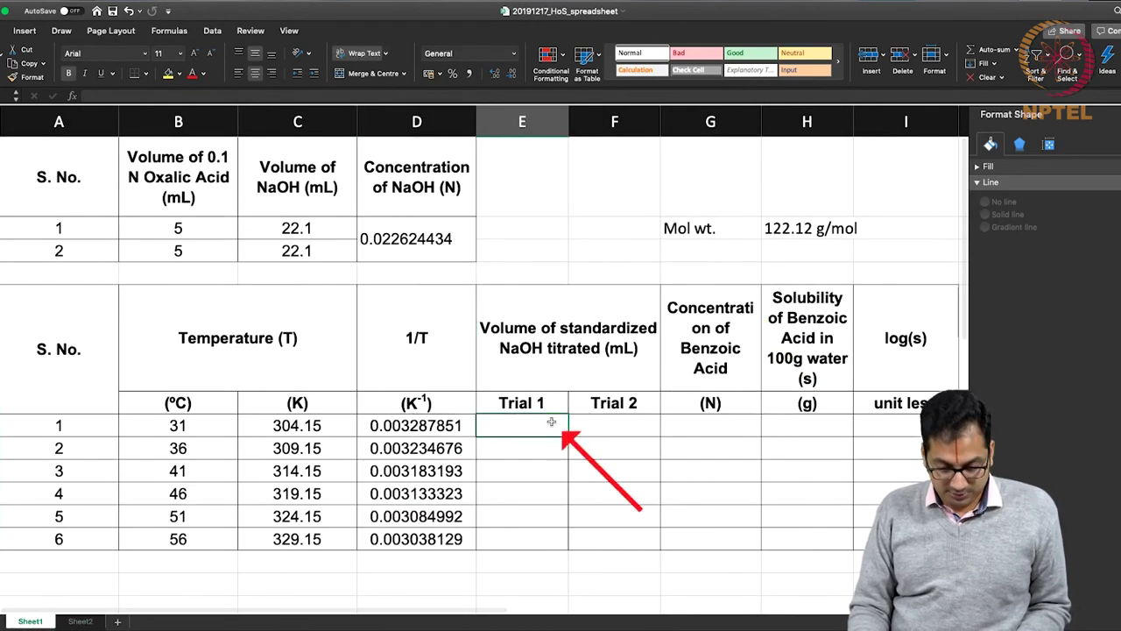
key("super+v")
left_click(613, 444)
left_click_drag(545, 424, 639, 544)
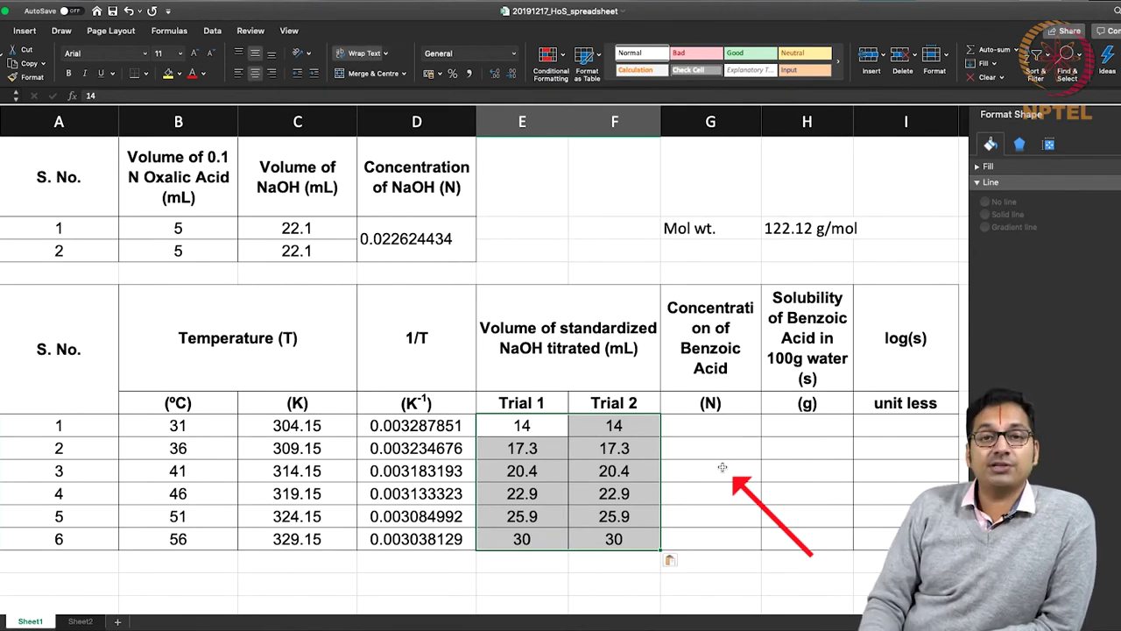
Step: Calculate the first concentration of benzoic acid in G7 with the formula =F7*D2/10
left_click(708, 337)
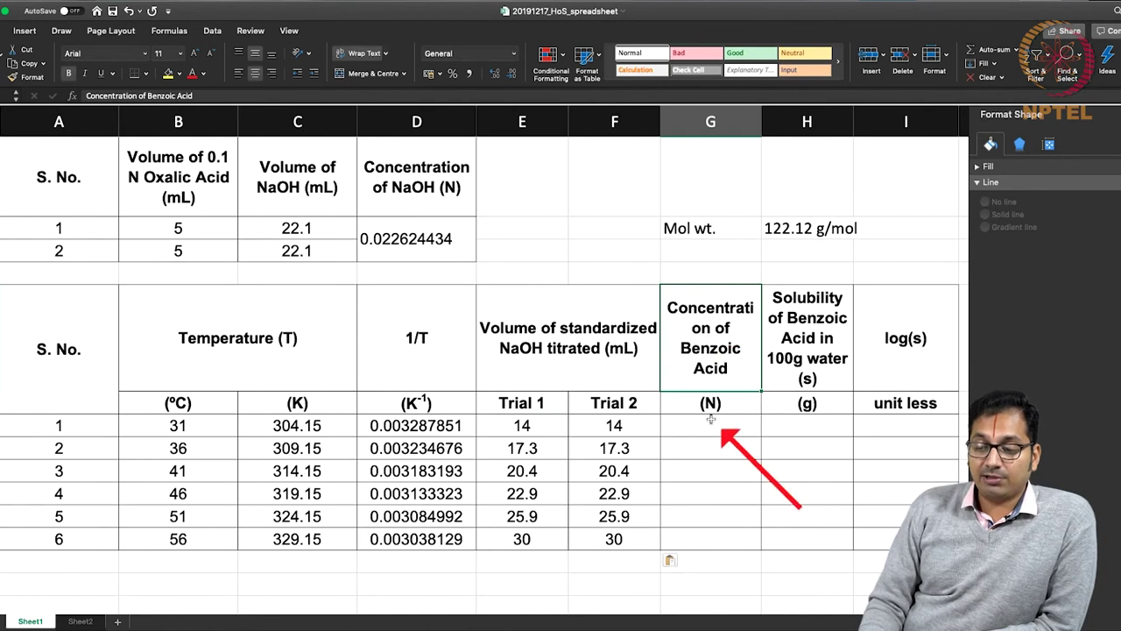
left_click(710, 423)
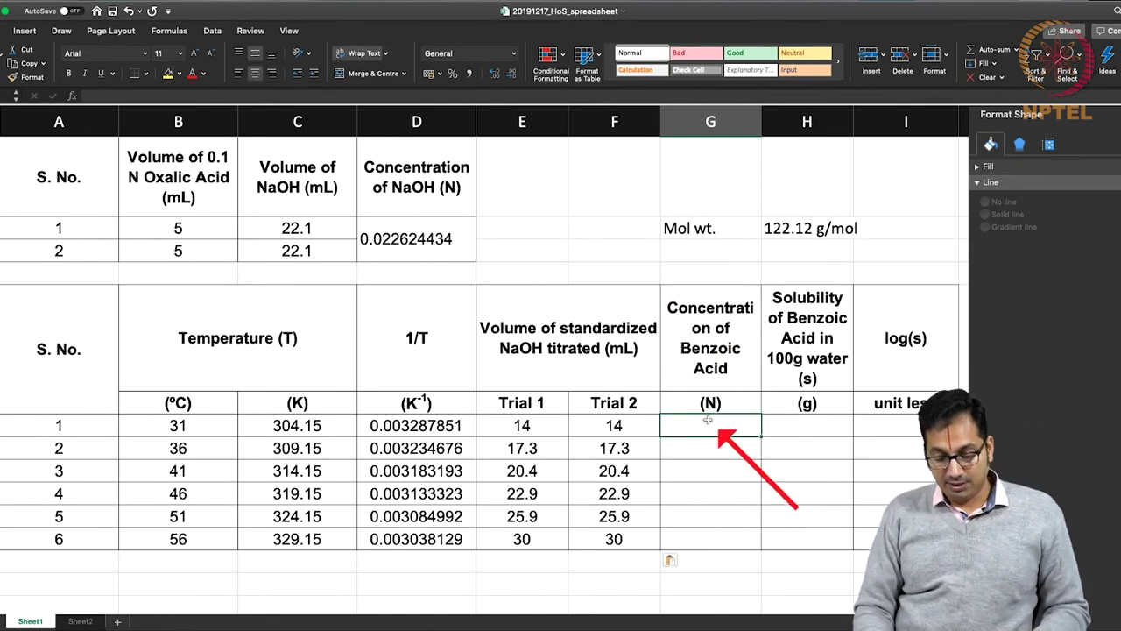
type("=")
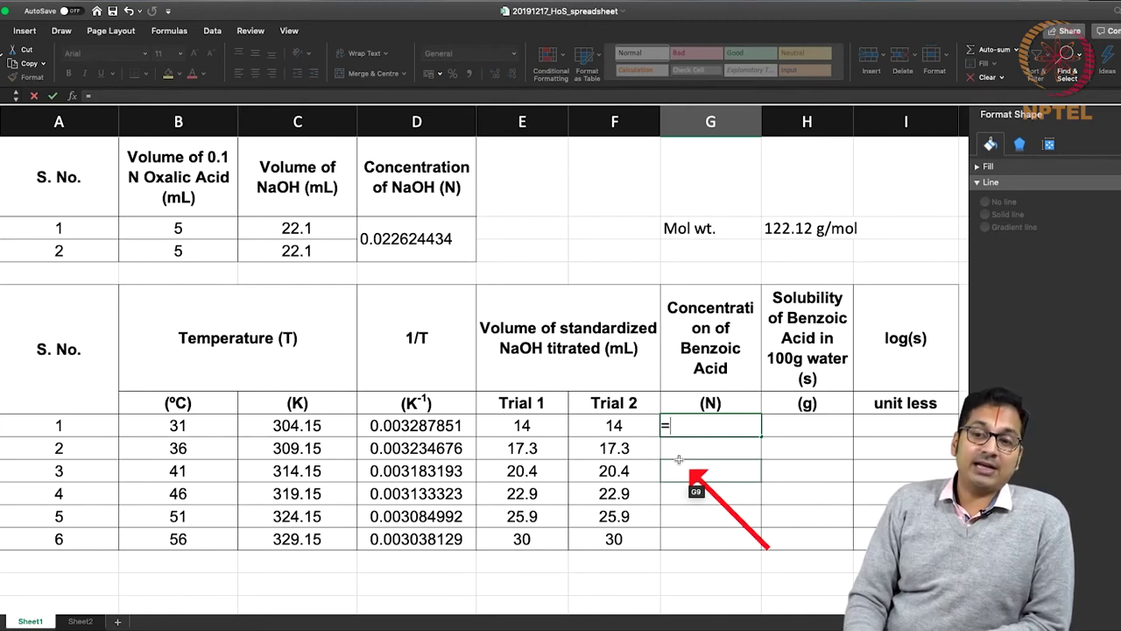
left_click(642, 426)
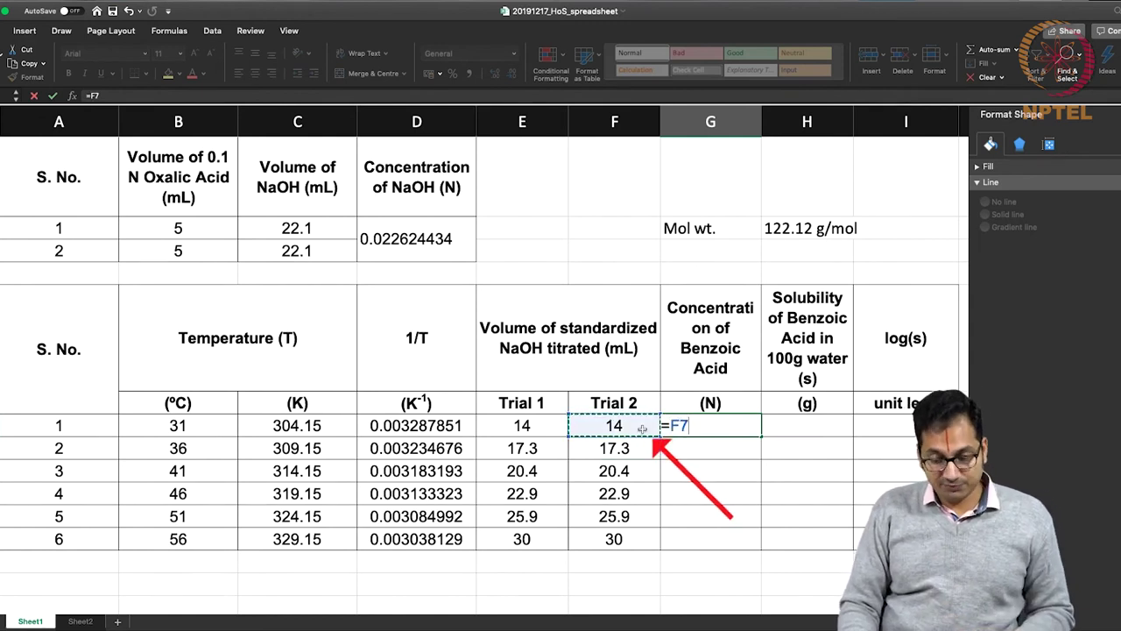
type("*")
left_click(447, 239)
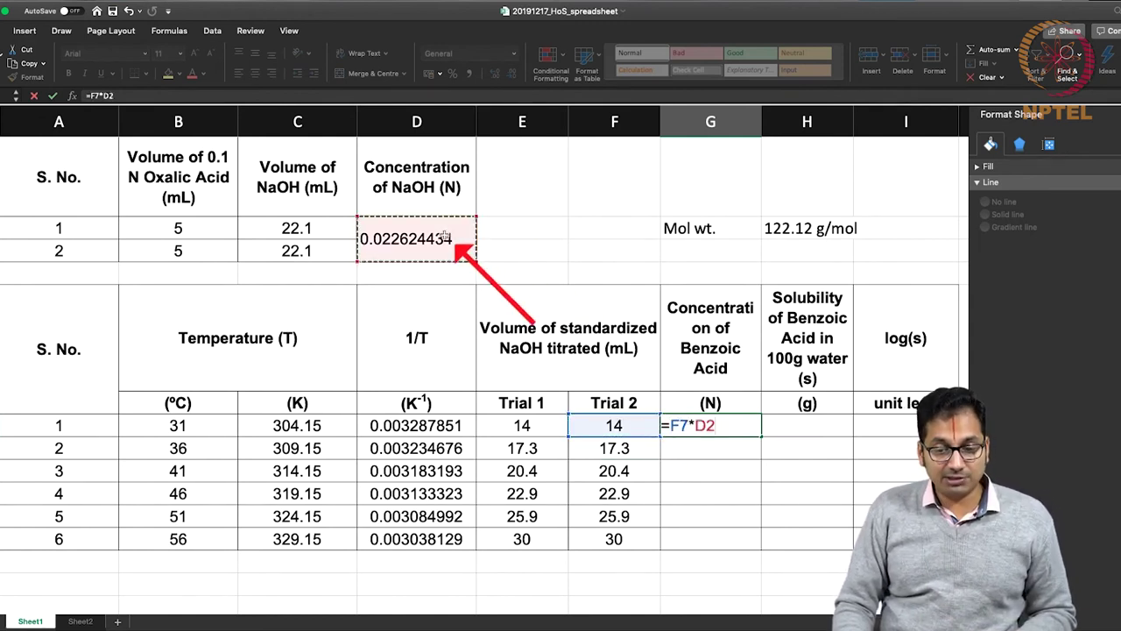
type("/10")
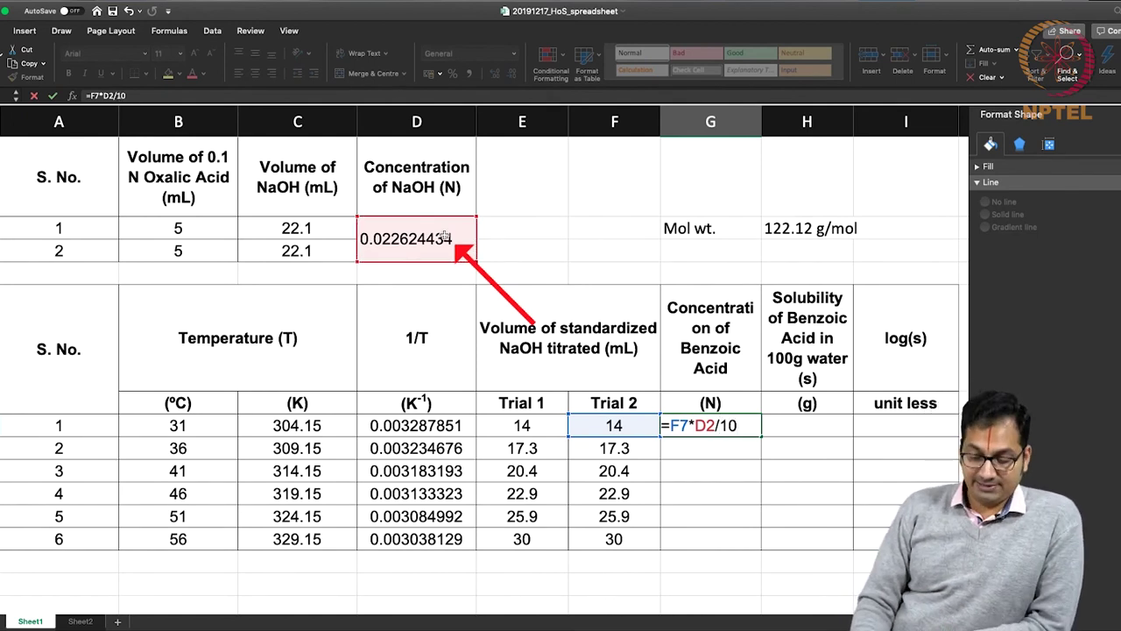
key("Return")
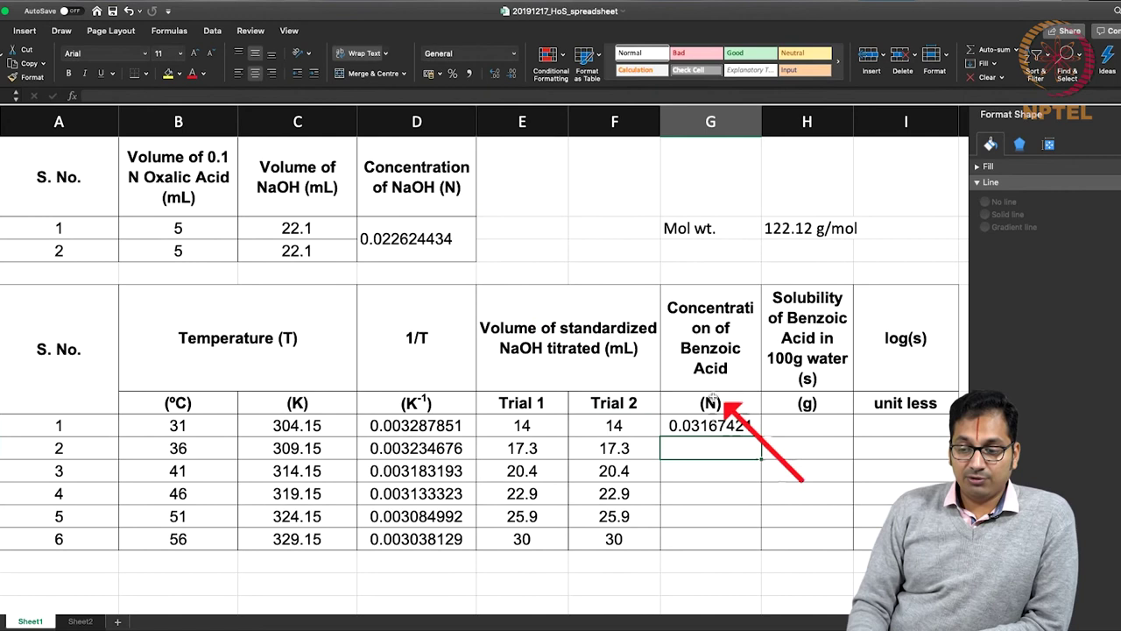
Step: Copy the benzoic acid concentration formula from G7 down to G12
left_click(711, 428)
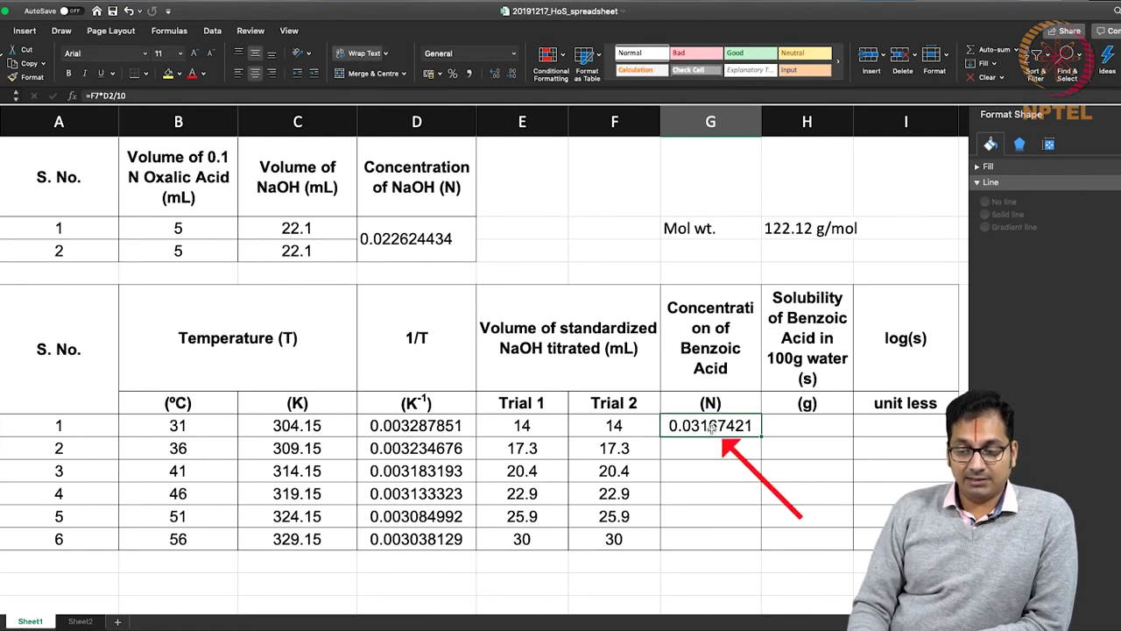
key("ctrl+c")
key("shift+Down")
key("shift+Down")
key("shift+Down")
key("shift+Down")
key("shift+Down")
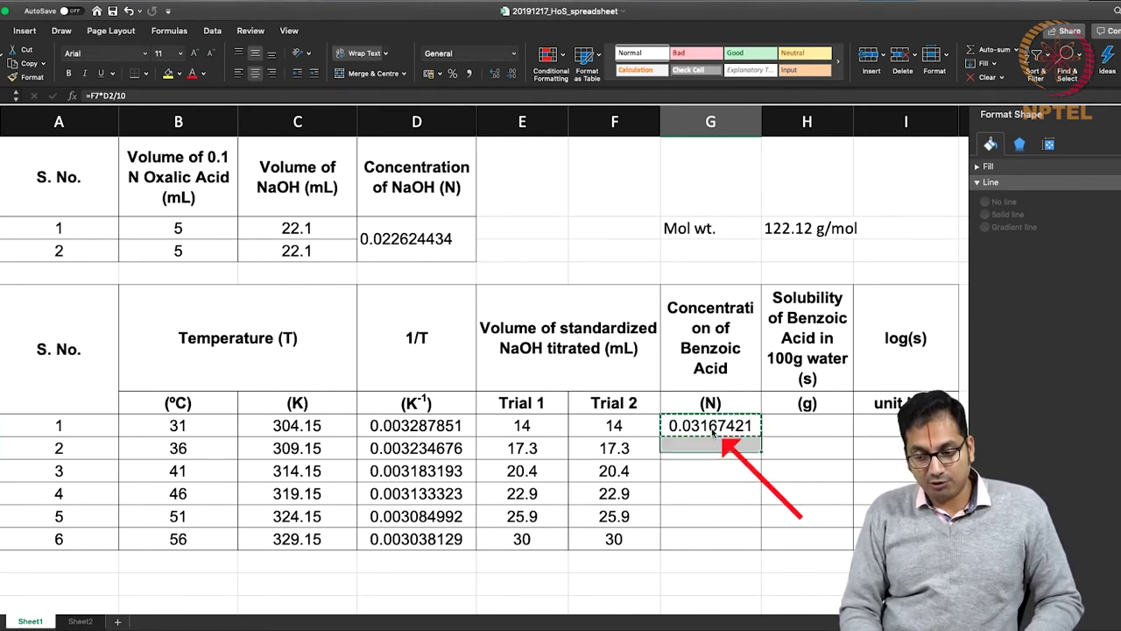
key("ctrl+v")
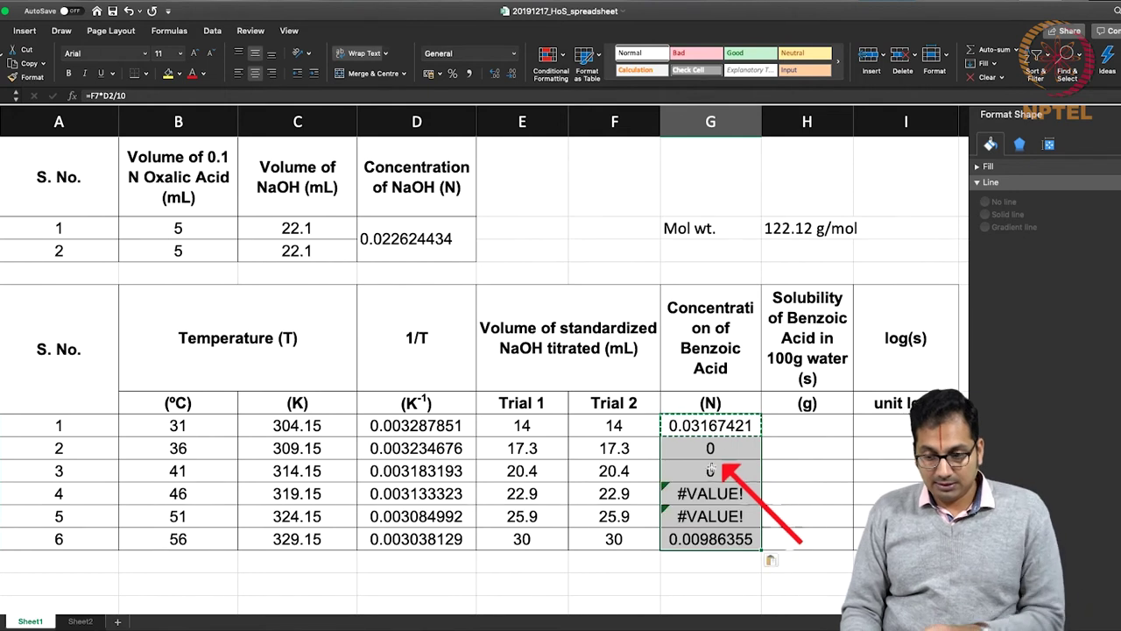
Step: Check the formula in G8 and clear the benzoic acid concentration formulas from G8 to G12
double_click(727, 455)
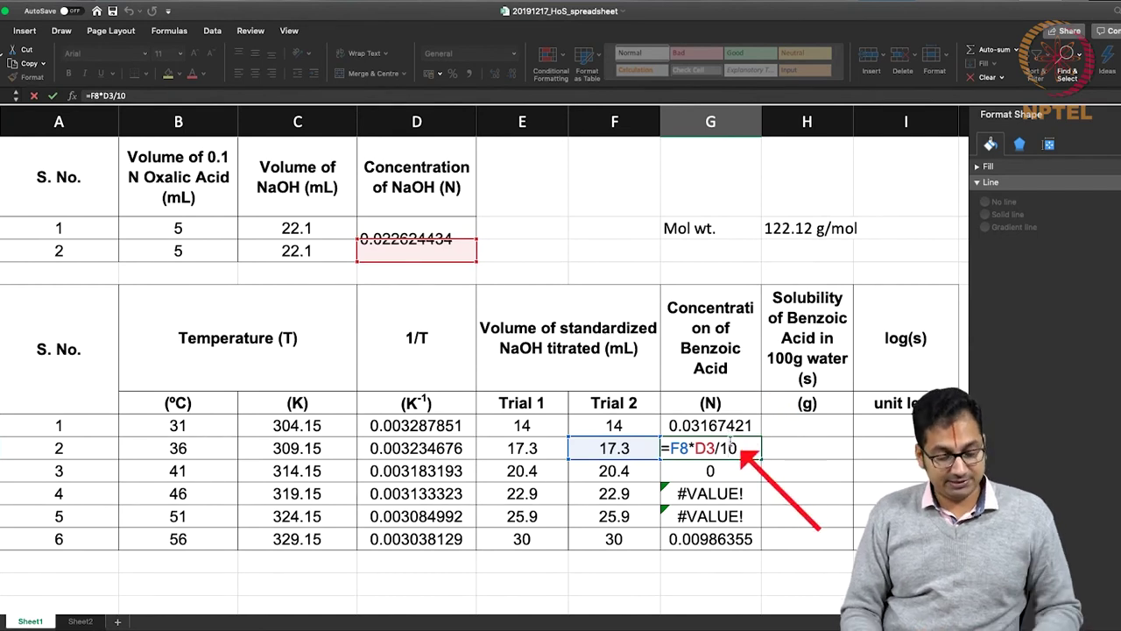
key("Escape")
key("shift+Down")
key("shift+Down")
key("shift+Down")
key("shift+Down")
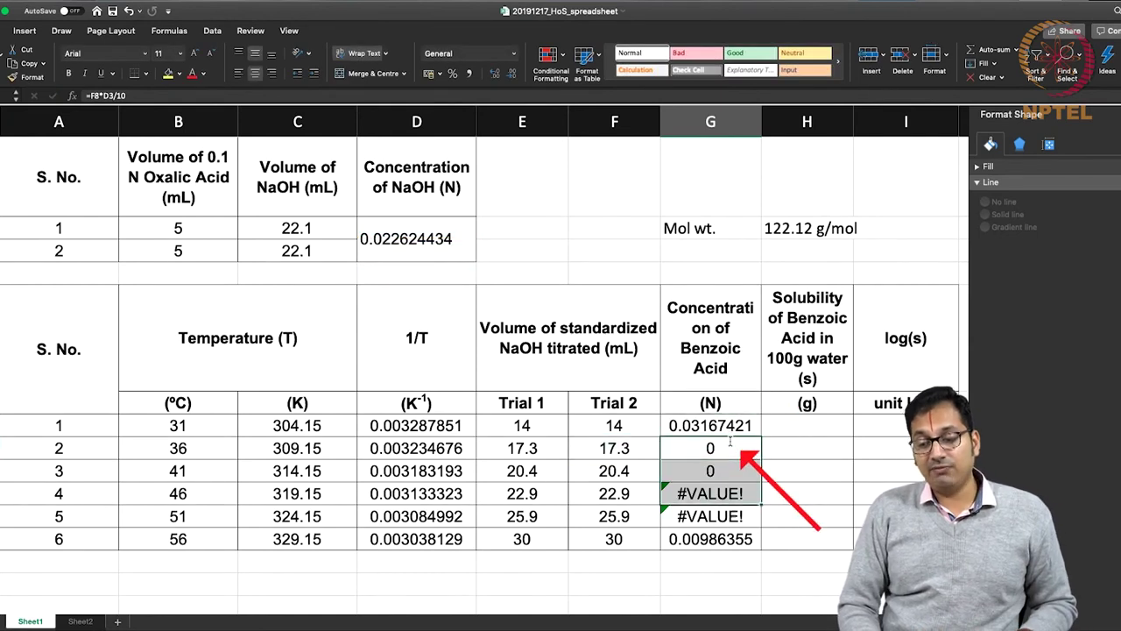
key("Delete")
key("Up")
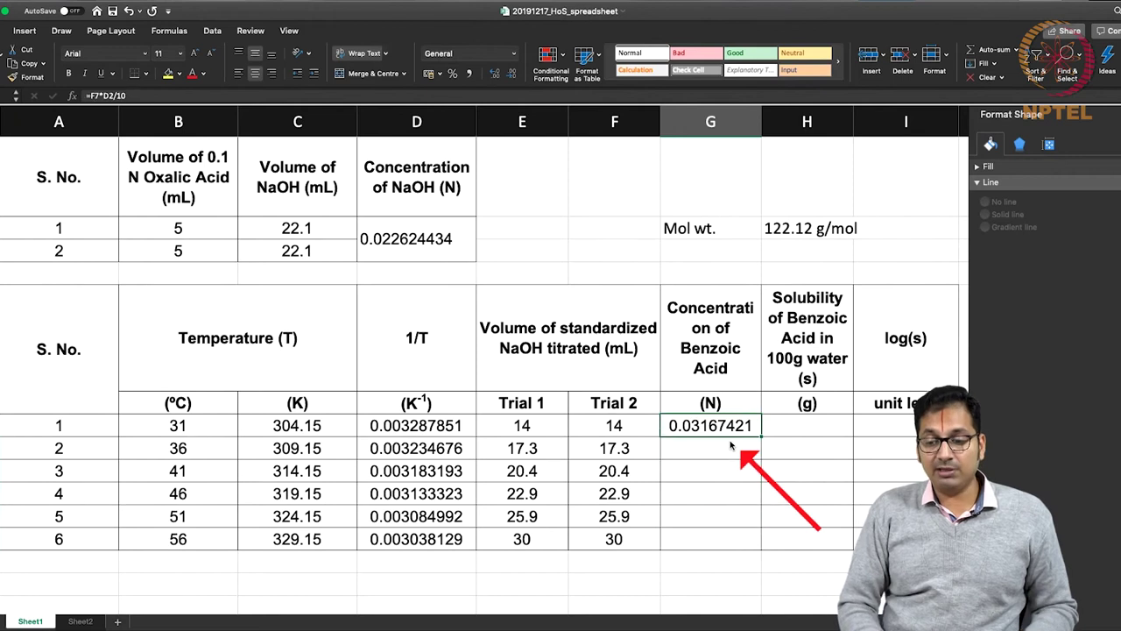
Step: Copy the benzoic acid concentration formula from G7 into G8 only
key("super+c")
key("super+v")
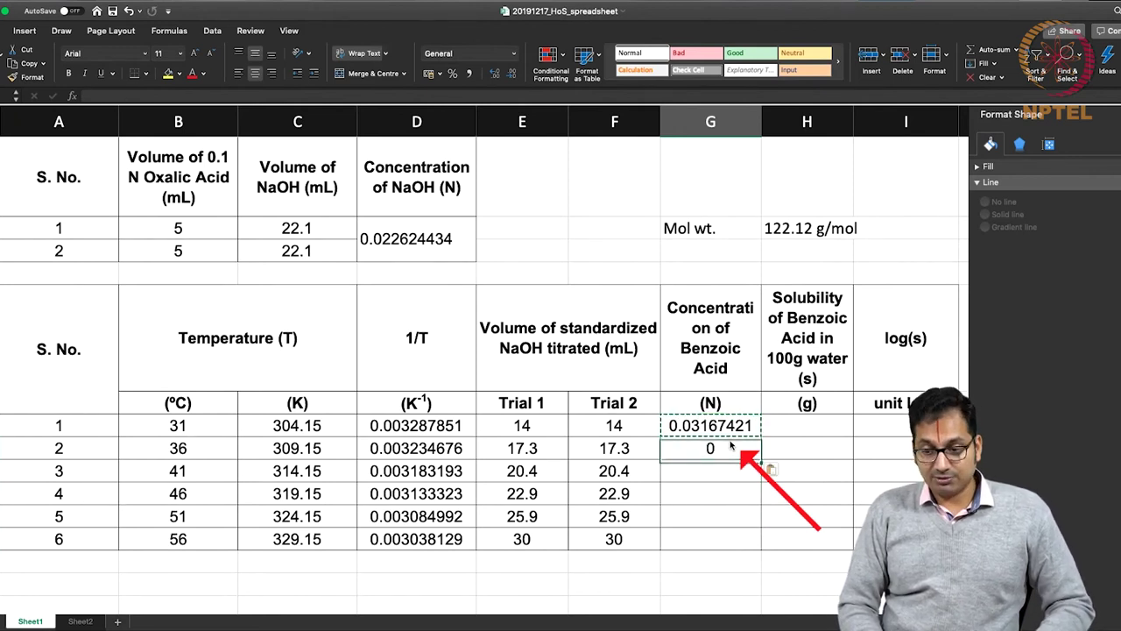
key("Left")
key("Left")
key("Right")
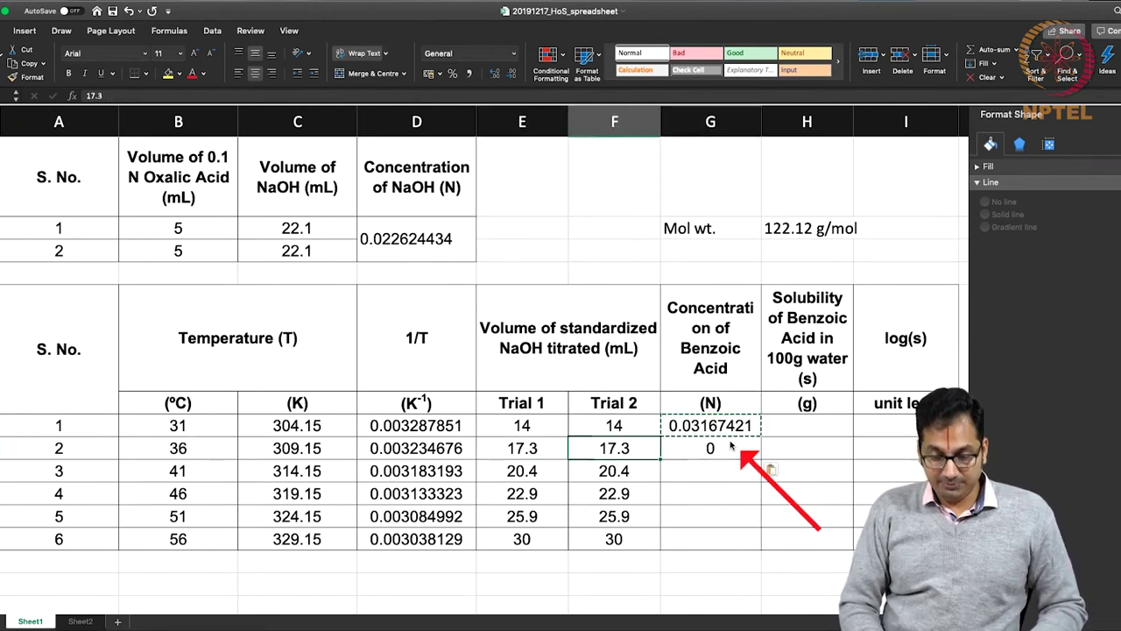
key("Right")
Step: Make the NaOH concentration reference in G8 absolute so the formula reads =F8*$D$2/10
double_click(731, 447)
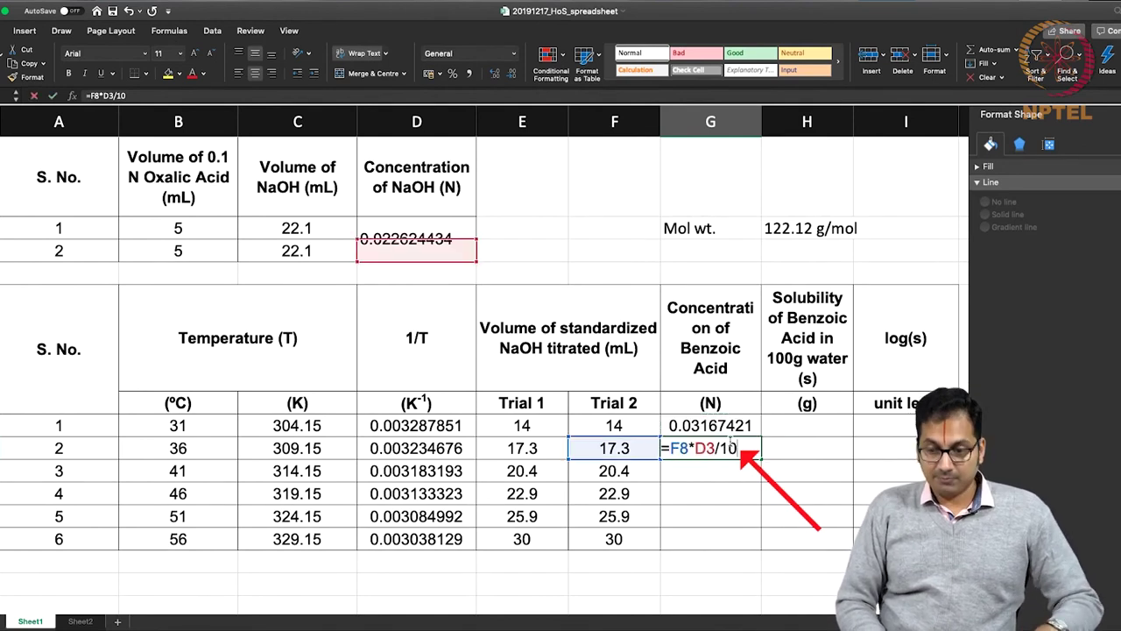
key("Left")
key("Left")
key("Left")
key("BackSpace")
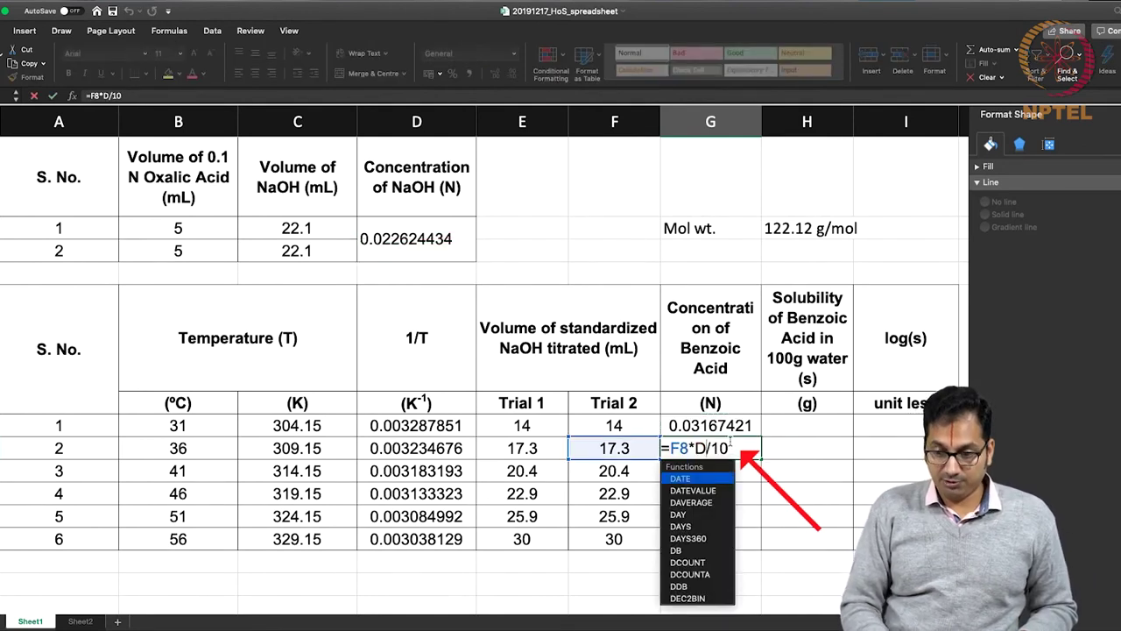
key("BackSpace")
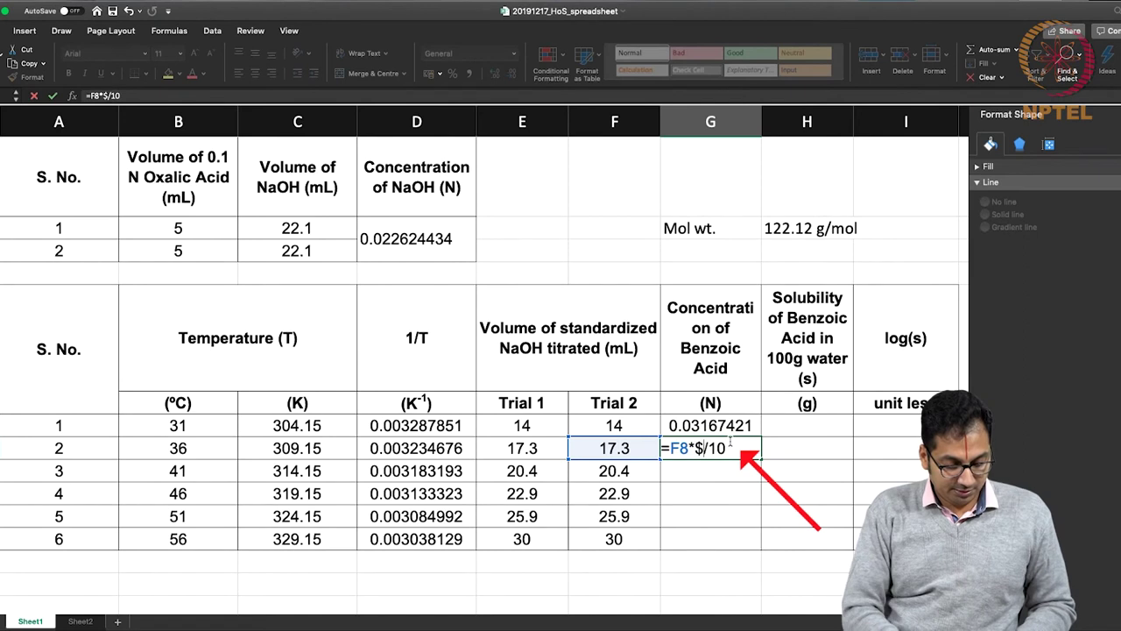
type("$D$%")
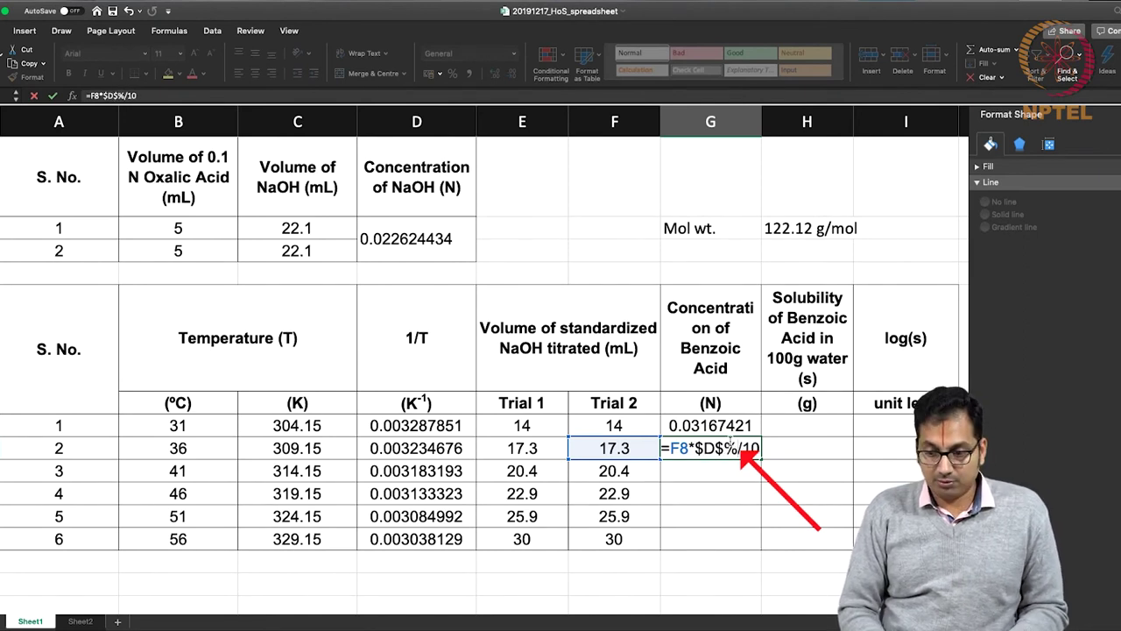
type("2")
key("Return")
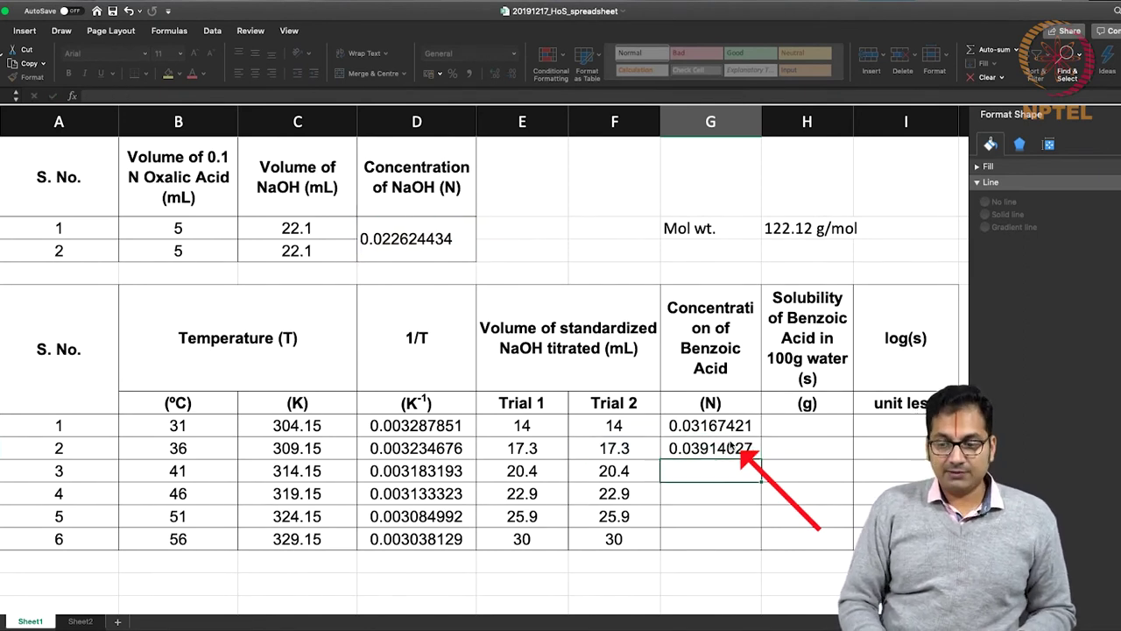
Step: Copy the corrected concentration formula with the absolute reference from G8 down to G12
key("super+c")
key("shift+Down")
key("shift+Down")
key("shift+Down")
key("shift+Down")
key("shift+Down")
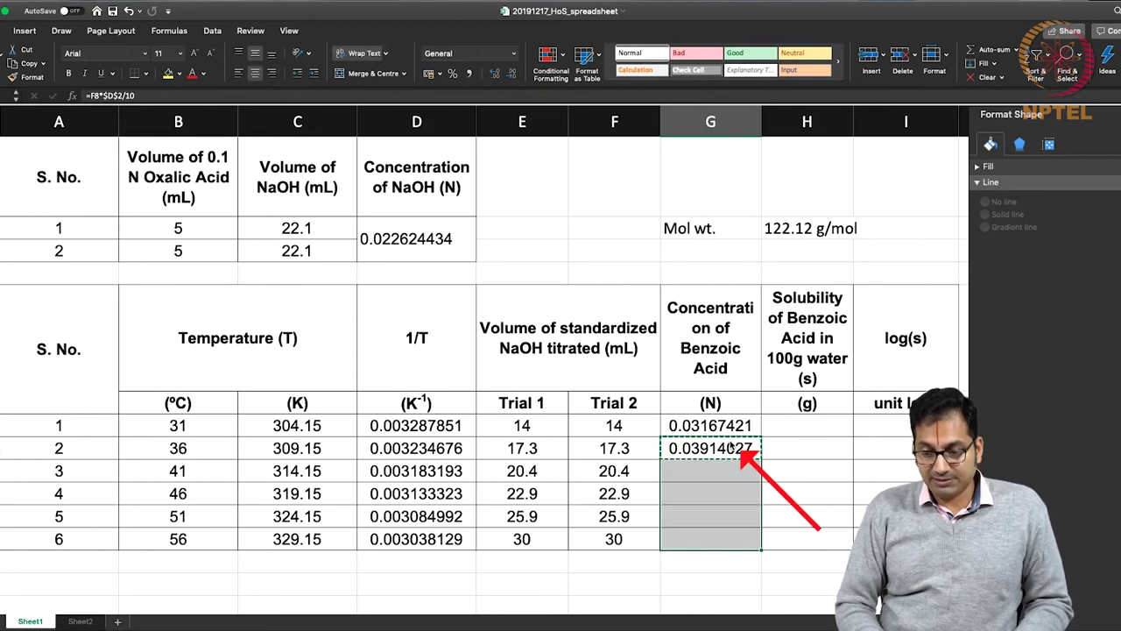
key("super+v")
Step: Examine the cell references in the G9 formula, the concentrations in G7 to G12, and the oxalic acid volume and solubility headings
double_click(684, 473)
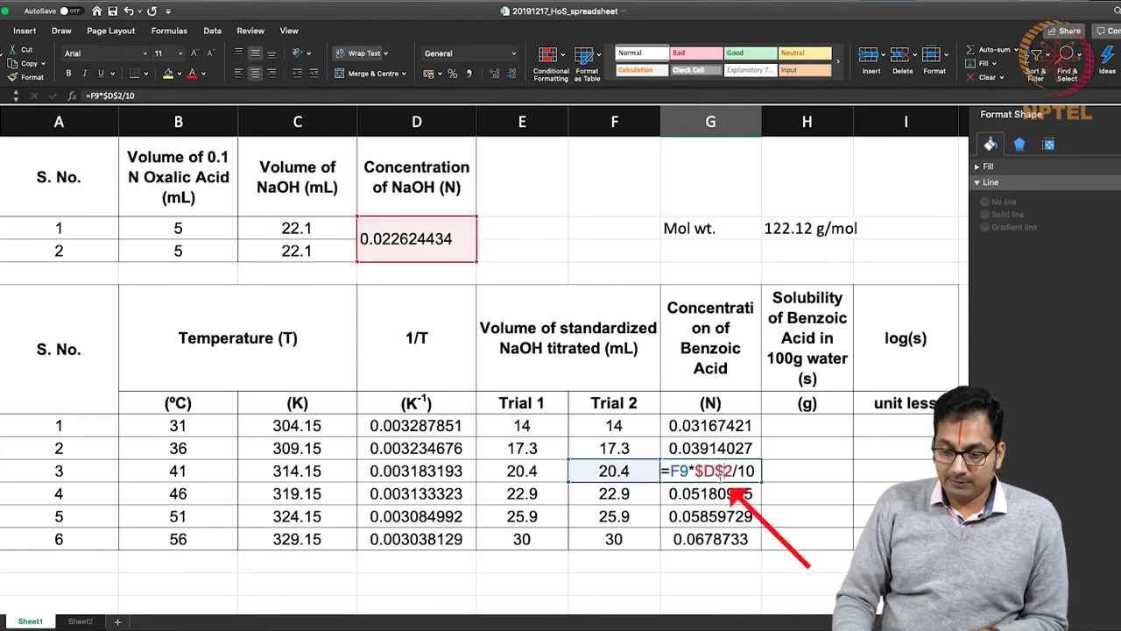
double_click(679, 472)
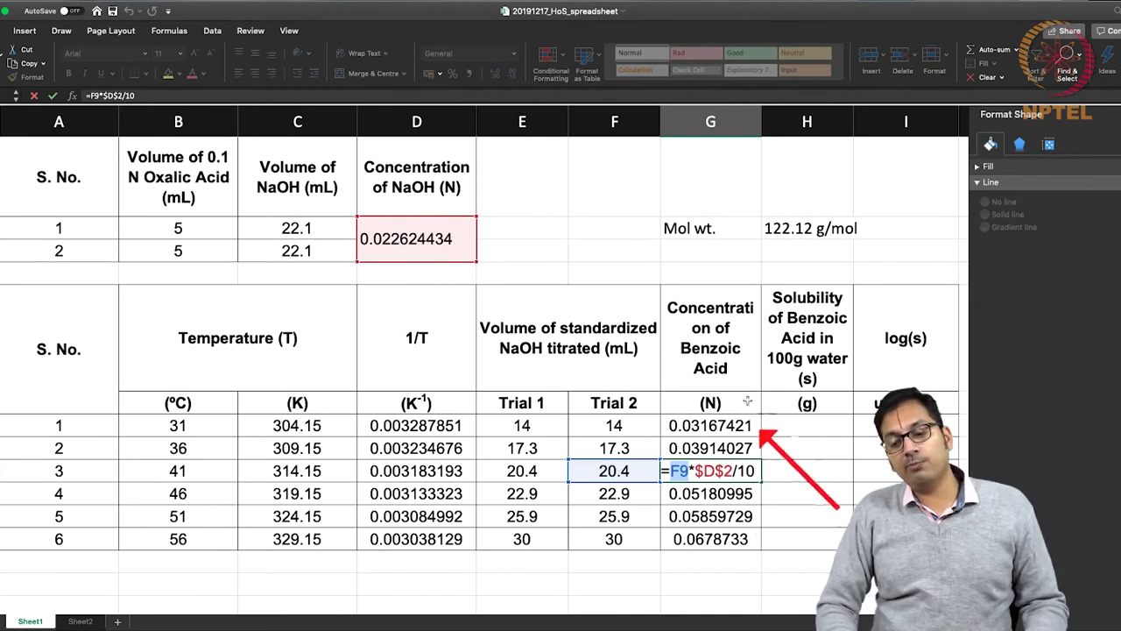
key("Return")
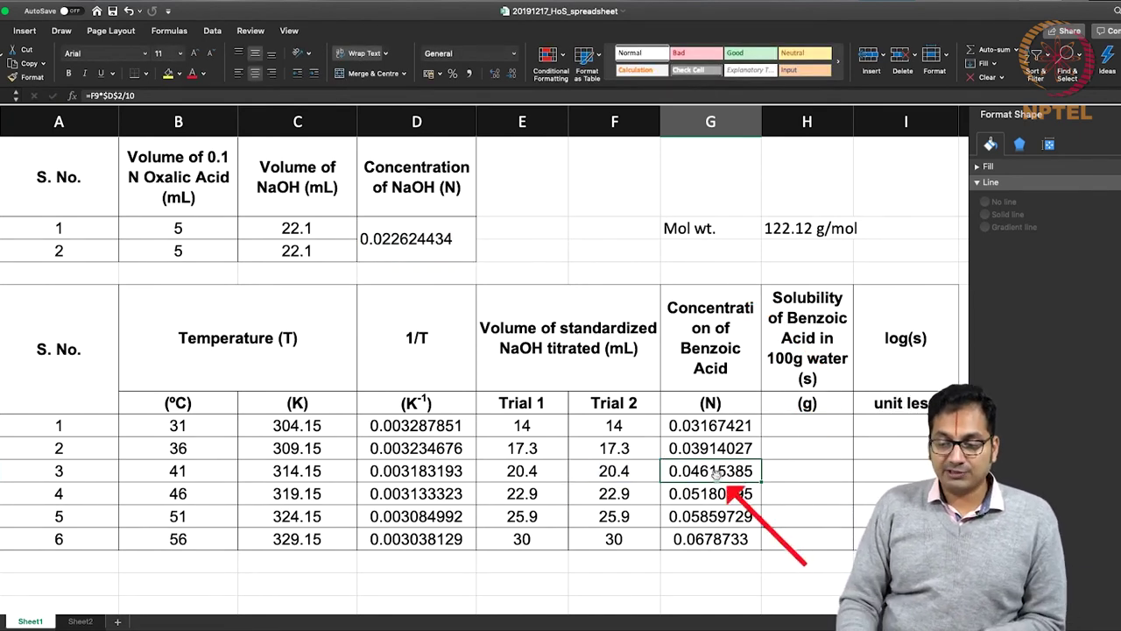
left_click_drag(730, 425, 737, 534)
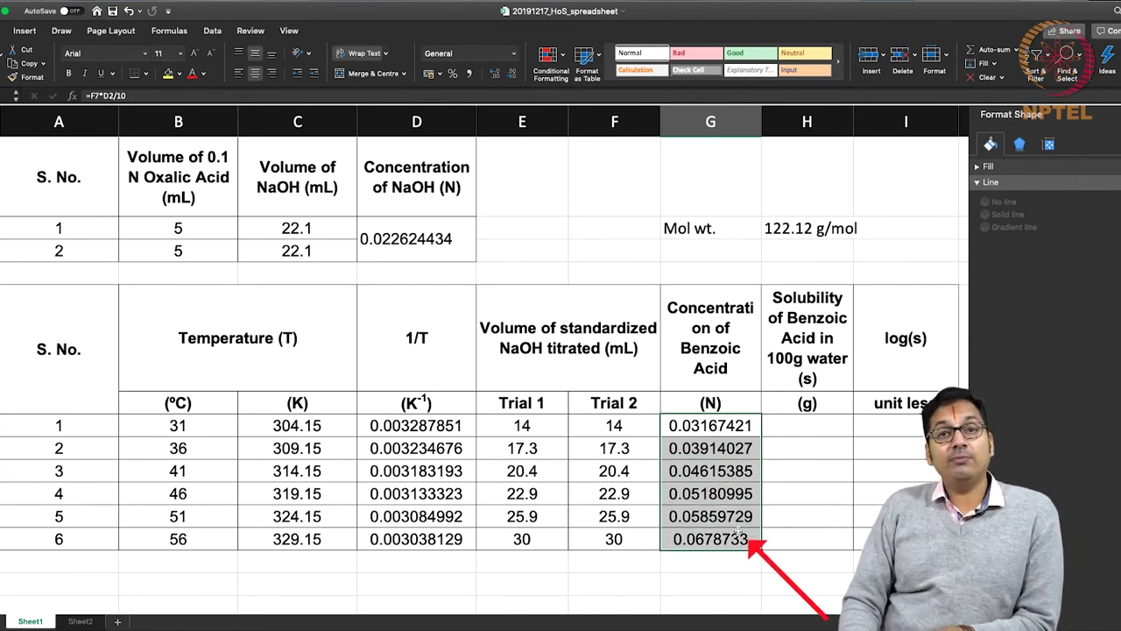
left_click(182, 167)
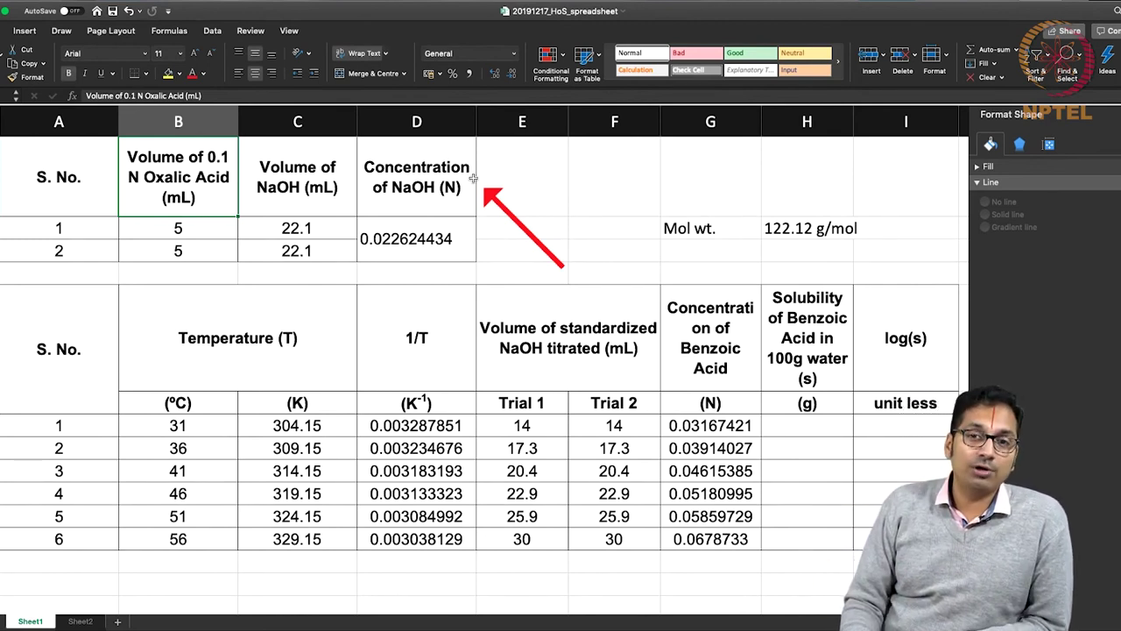
left_click(803, 431)
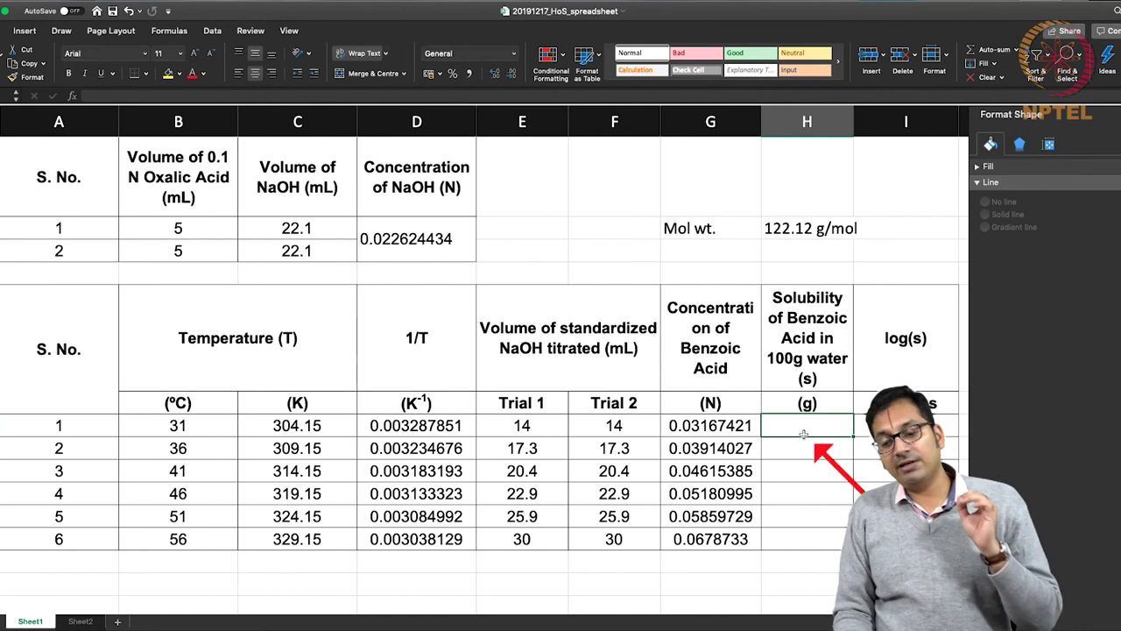
key("Up")
key("Up")
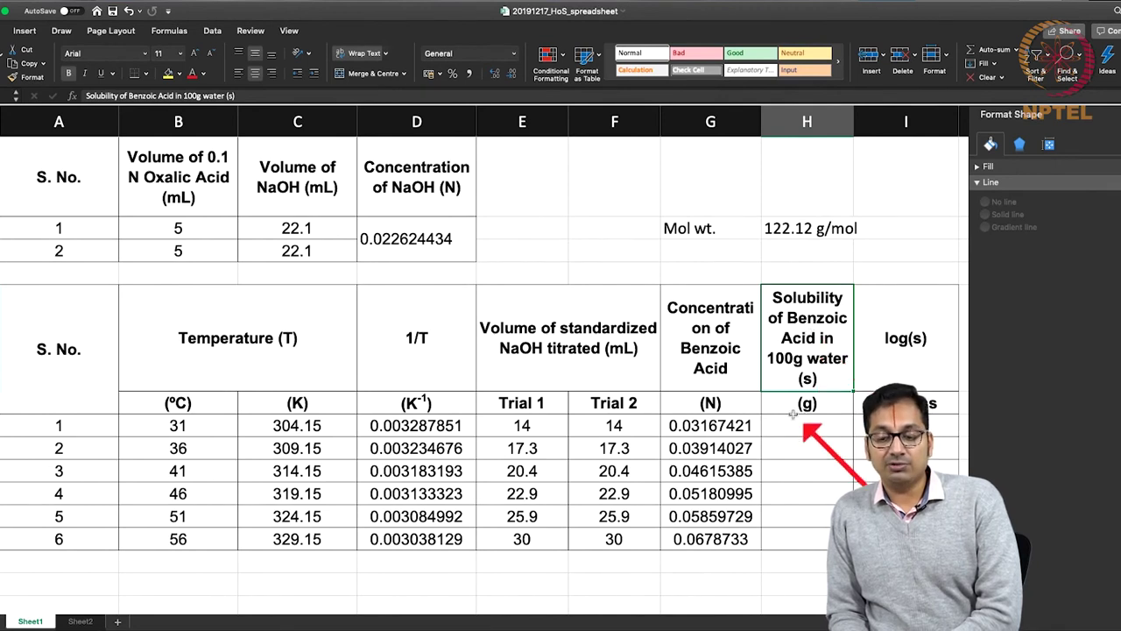
Step: Calculate the first solubility of benzoic acid in 100 g water in H7 with the formula =G7*0.1*122.12
left_click(793, 424)
type("=")
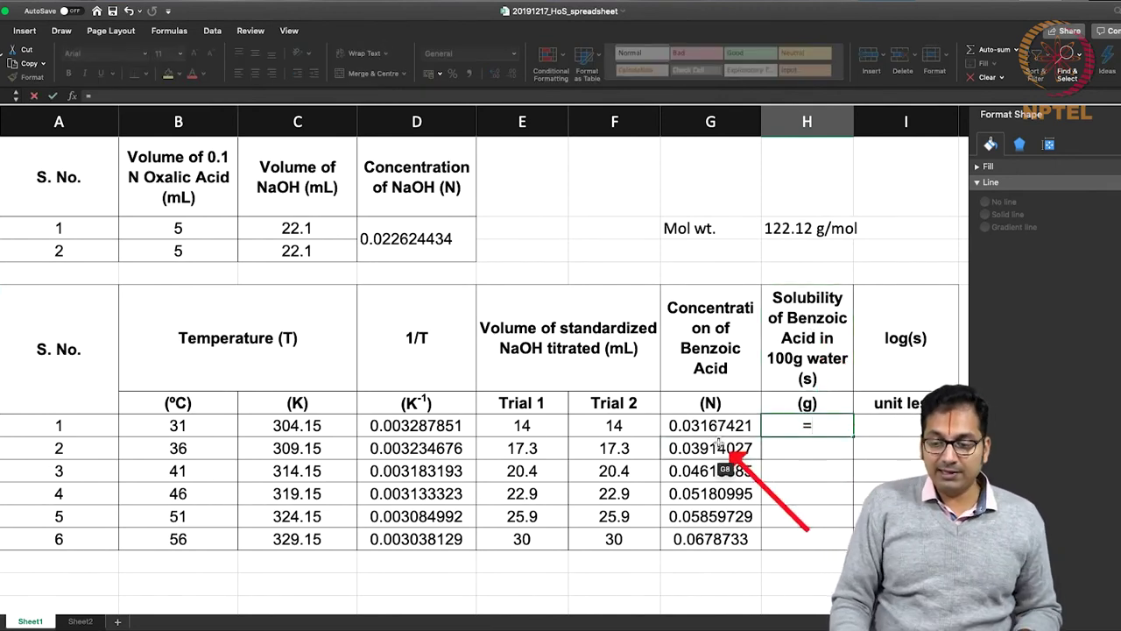
left_click(720, 426)
type("*")
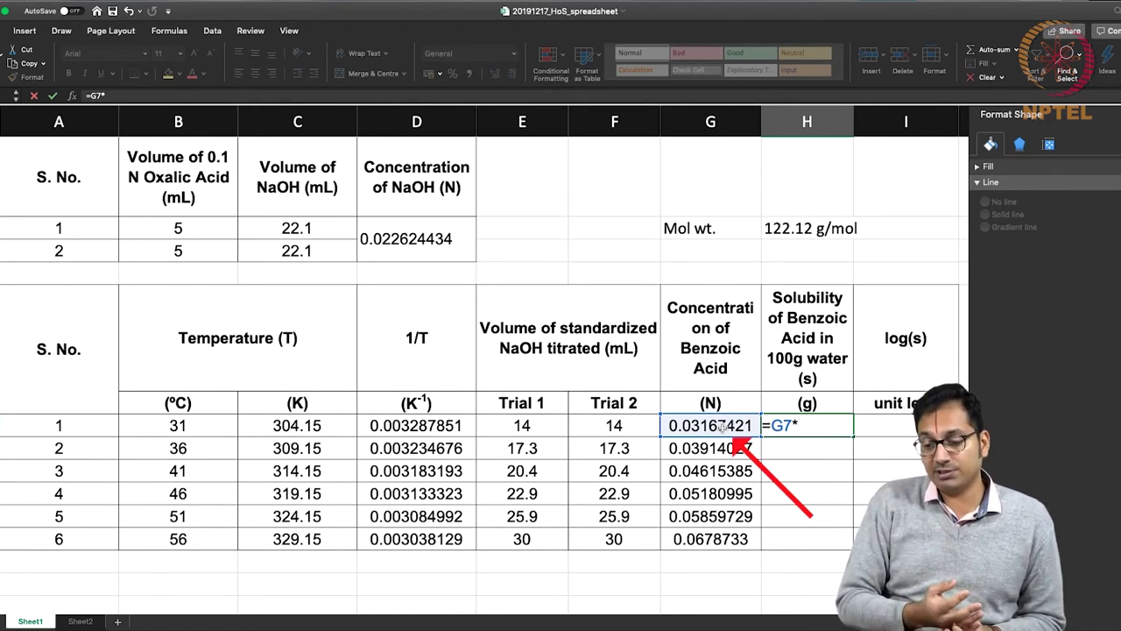
type("0.1*")
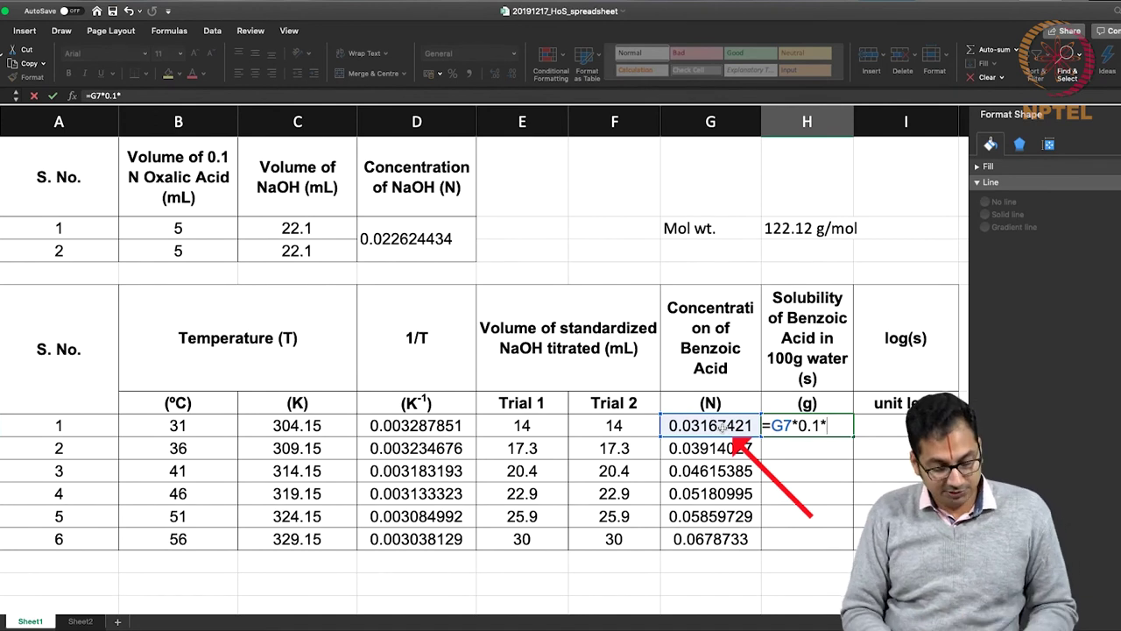
type("22.12")
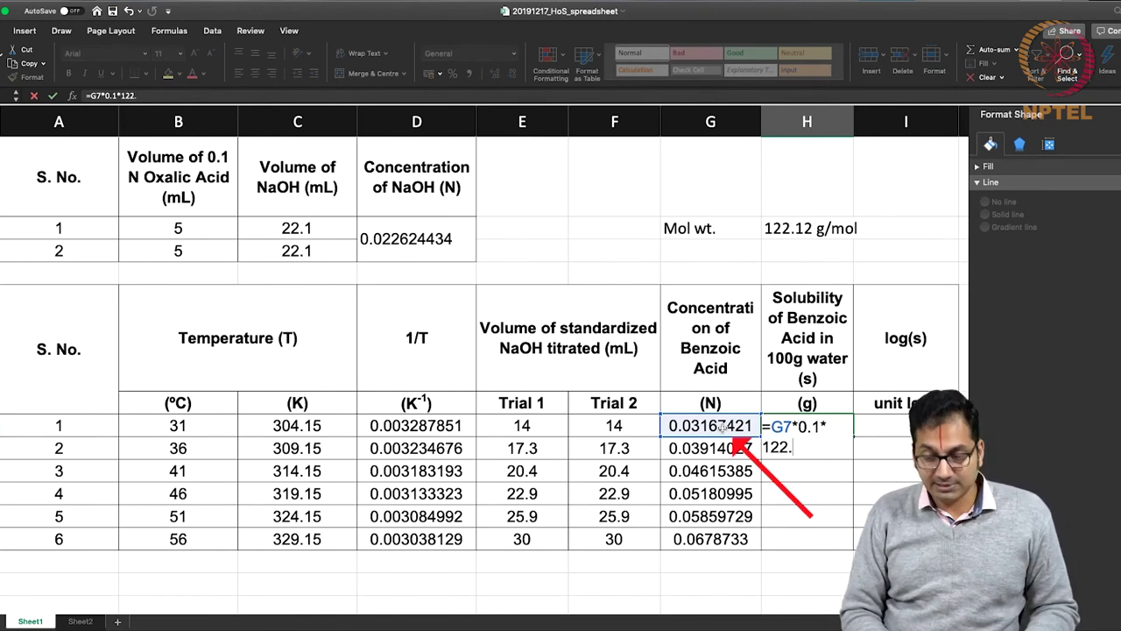
key("Return")
Step: Copy the solubility formula from H7 down to H12 and review the solubility values against the temperatures
key("Up")
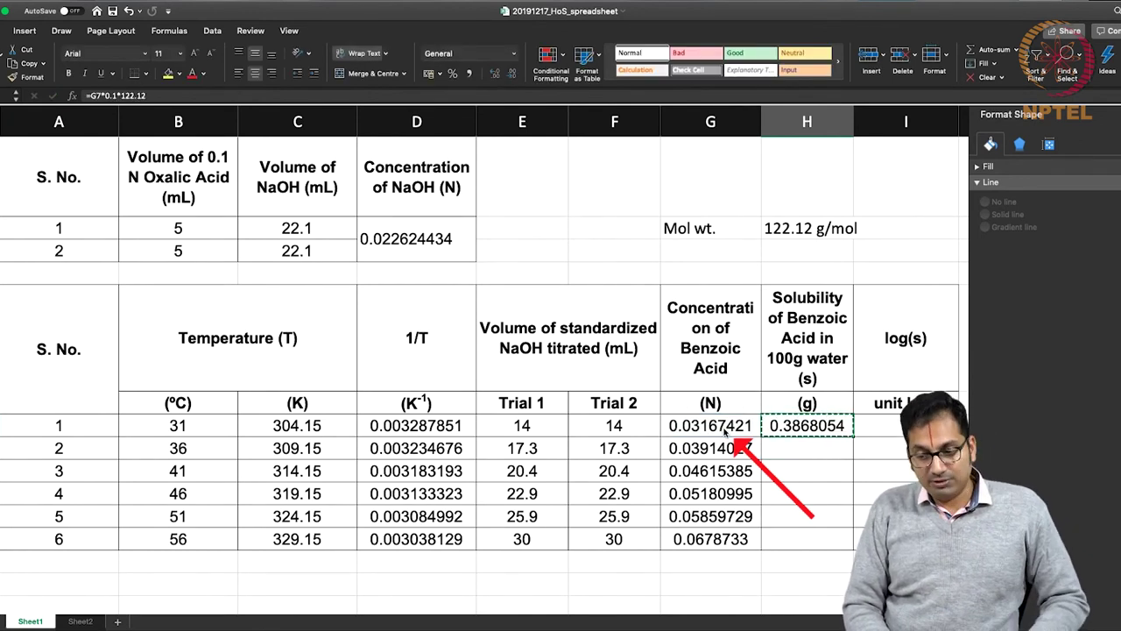
key("shift+Down")
key("shift+Down")
key("shift+Down")
key("shift+Down")
key("shift+Down")
key("ctrl+v")
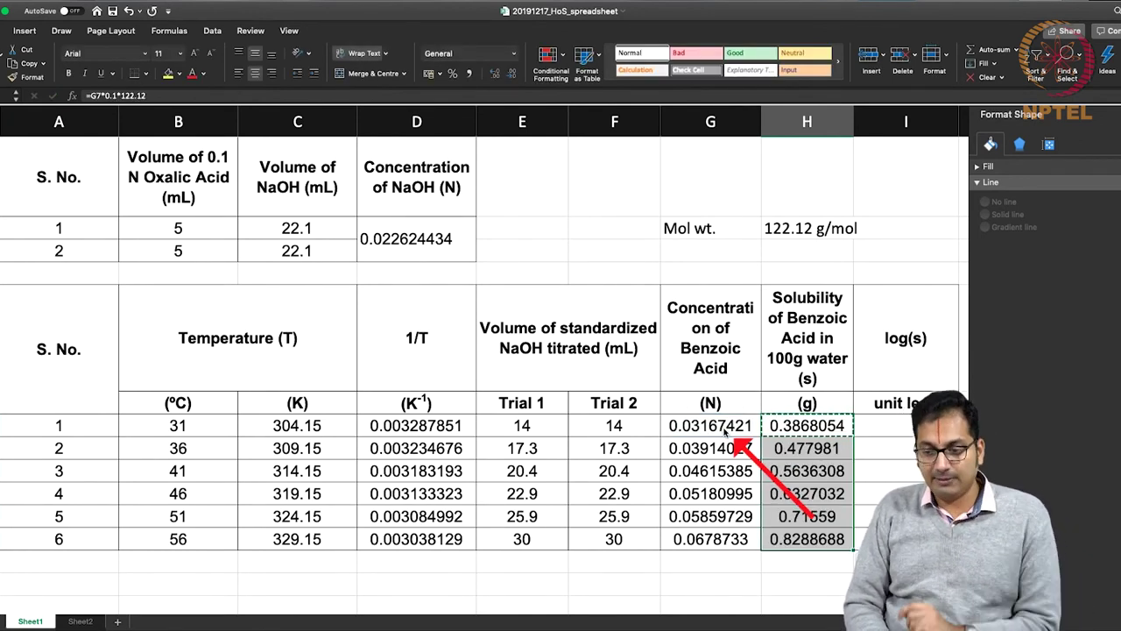
left_click(795, 445)
left_click_drag(807, 427, 819, 536)
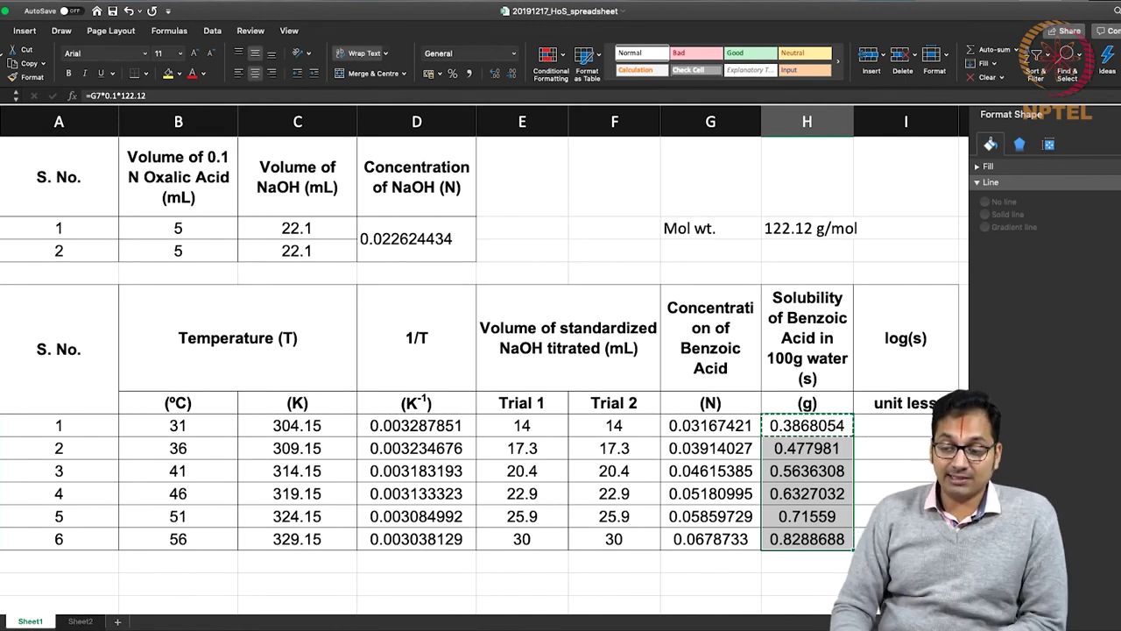
left_click(166, 425)
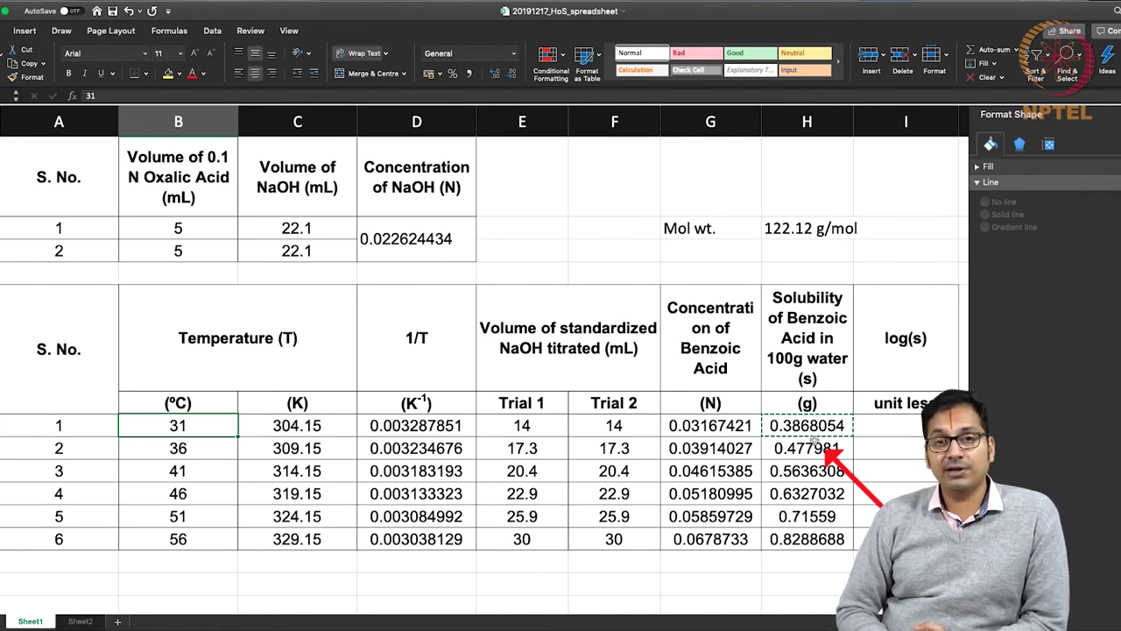
Step: Calculate the first log(s) value in I7 with the formula =LOG(H7)
left_click(867, 424)
type("=")
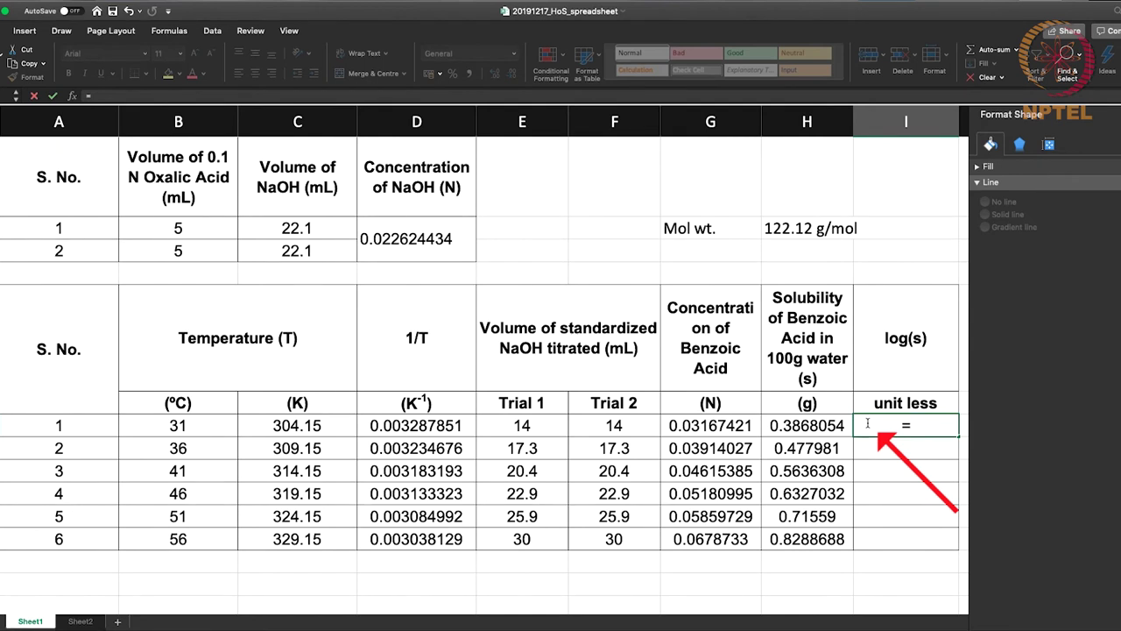
type("log")
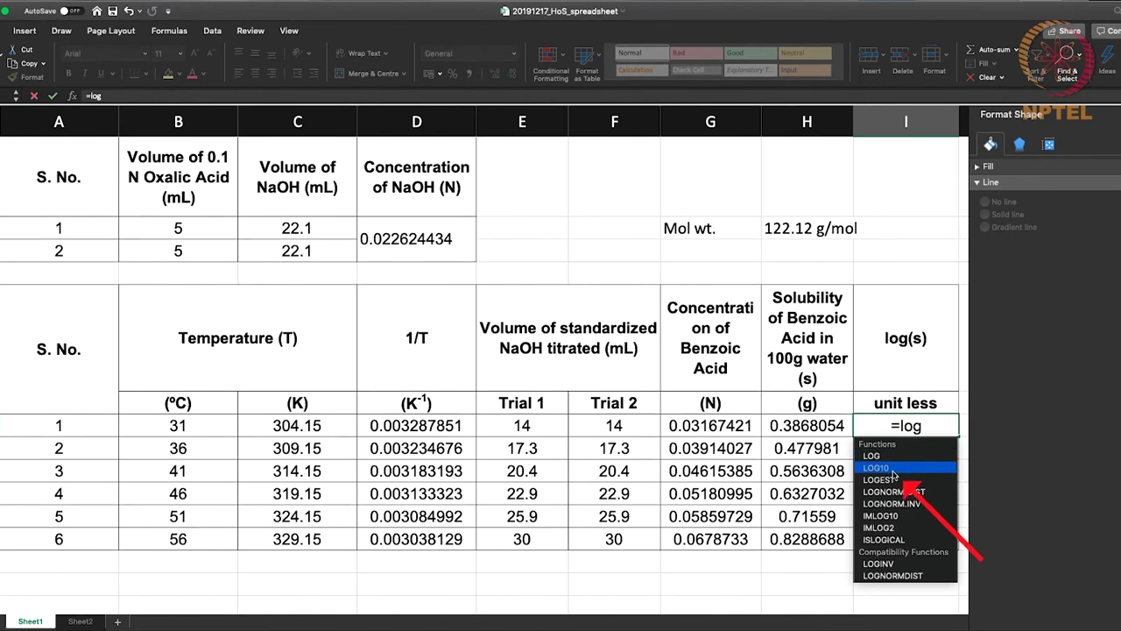
type("(")
left_click(841, 429)
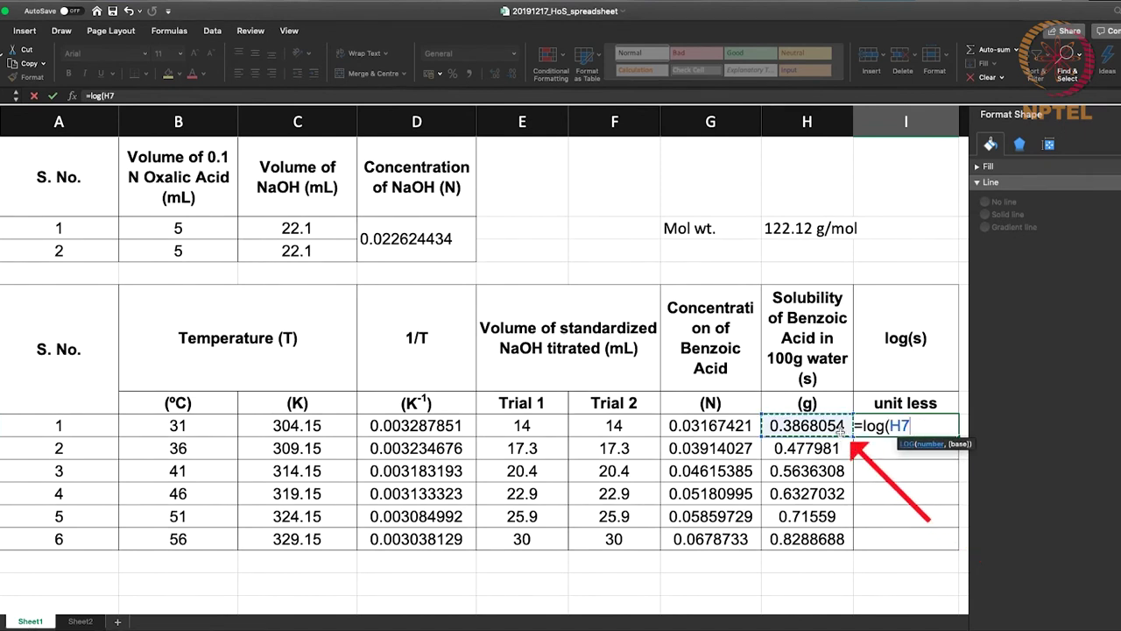
key("Return")
Step: Copy the log(s) formula from I7 down to I12 for all six temperatures
key("Up")
key("super+c")
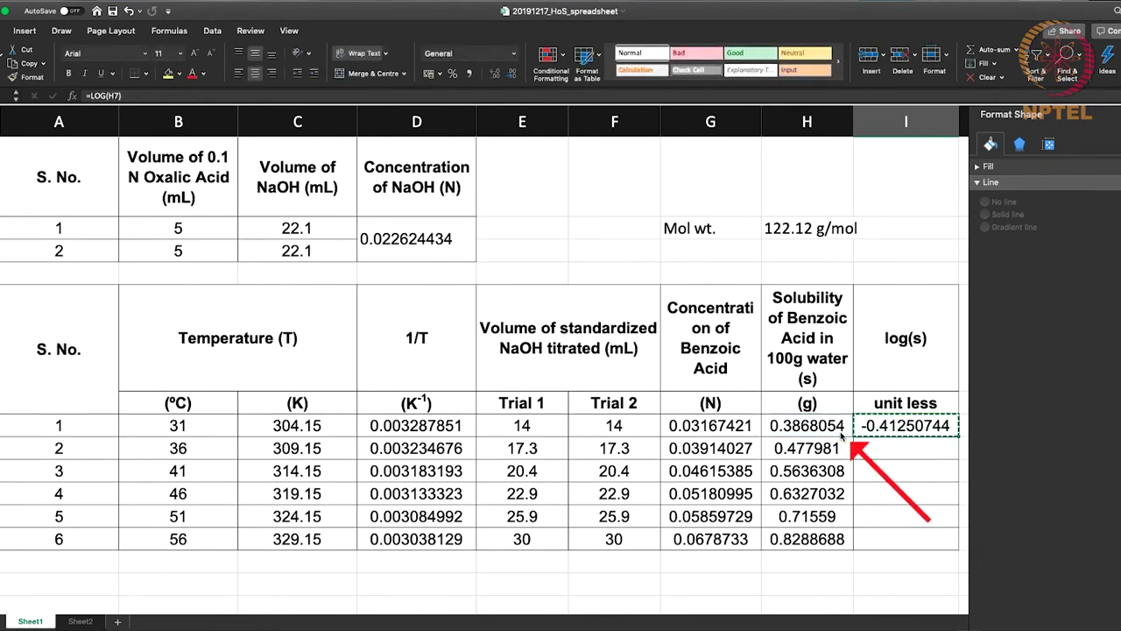
key("shift+Down")
key("shift+Down")
key("shift+Down")
key("shift+Down")
key("shift+Down")
key("super+v")
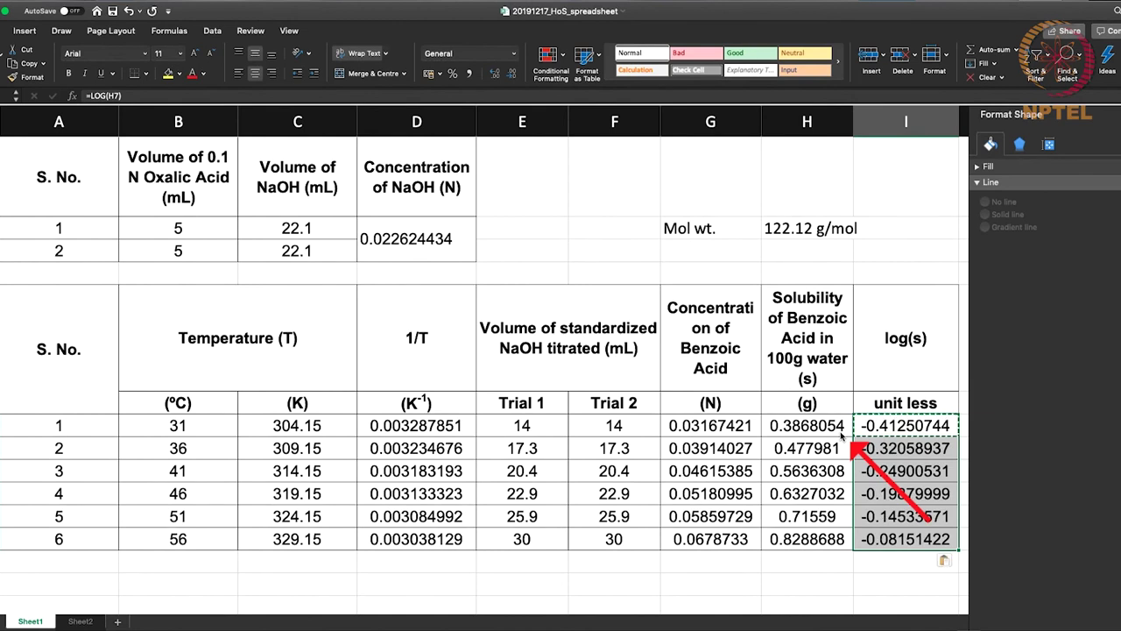
Step: Select the 1/T values in D7 to D12 together with the log(s) values in I7 to I12
left_click(807, 448)
left_click_drag(791, 426, 902, 538)
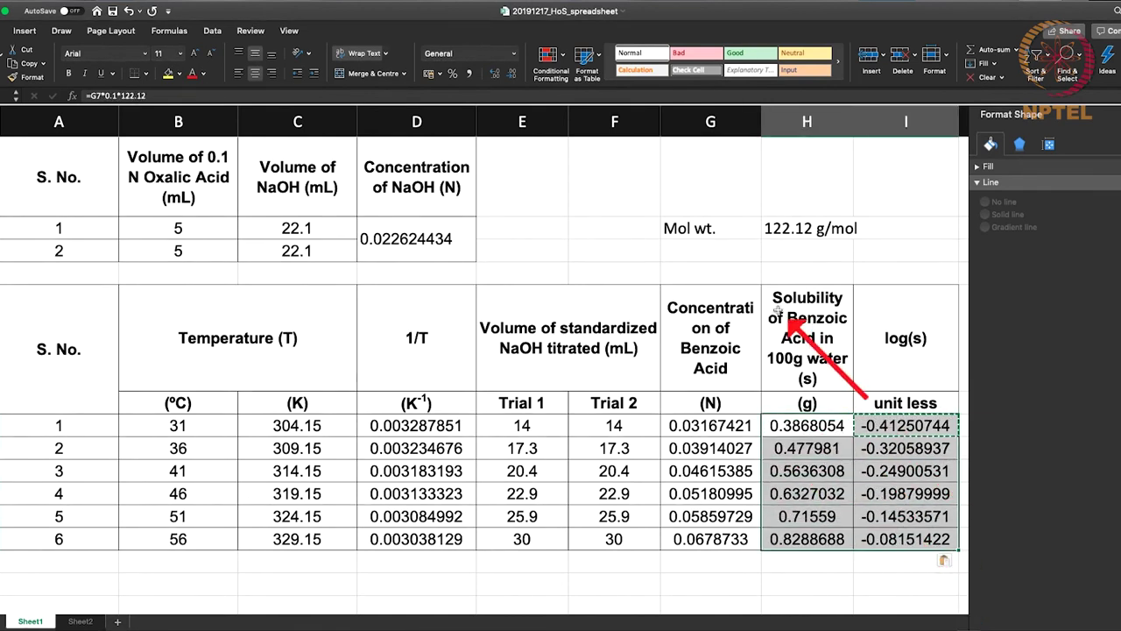
left_click_drag(942, 427, 937, 534)
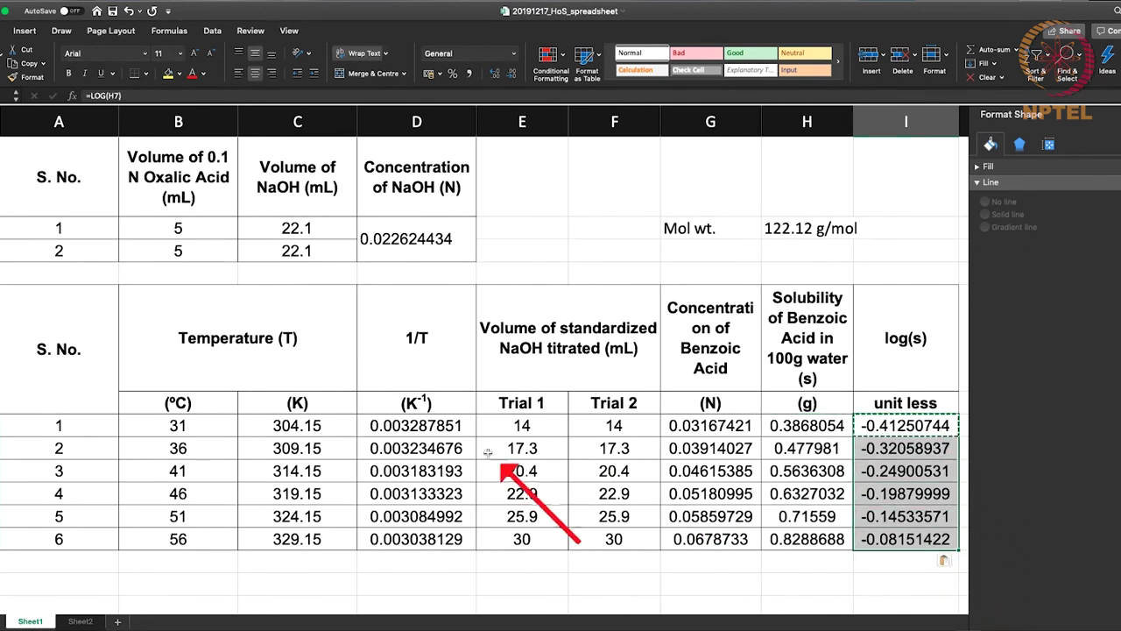
left_click_drag(414, 428, 429, 541)
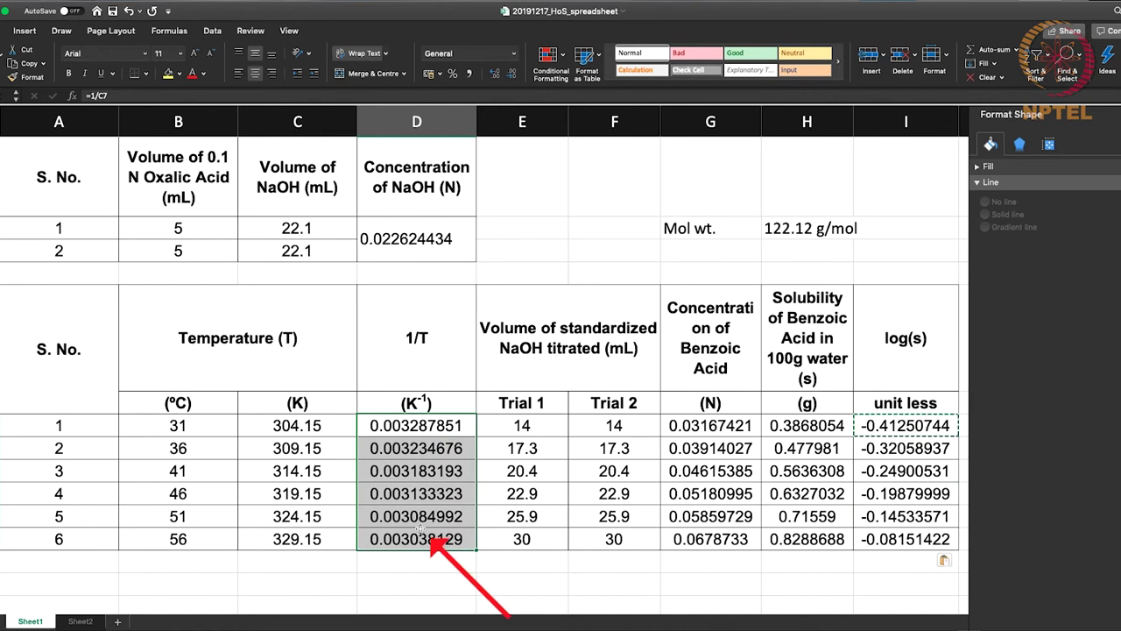
left_click_drag(946, 427, 960, 519)
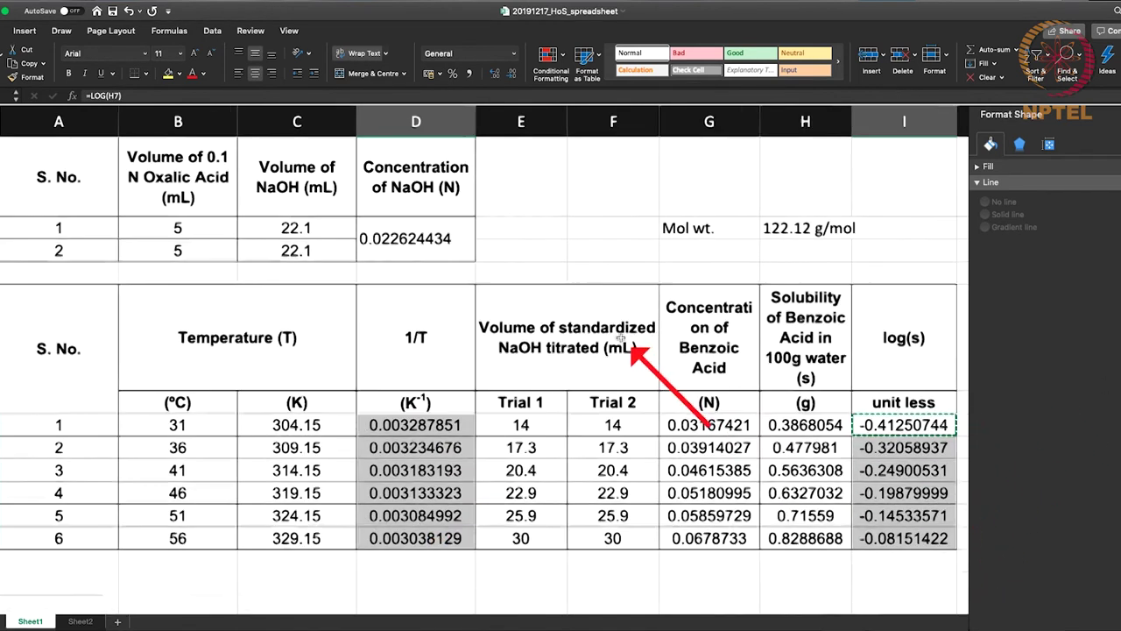
Step: Insert a scatter chart of log(s) against 1/T below the data table, titled "Heat of Solution of Benzoic Acid"
scroll(620, 339, "down", 5)
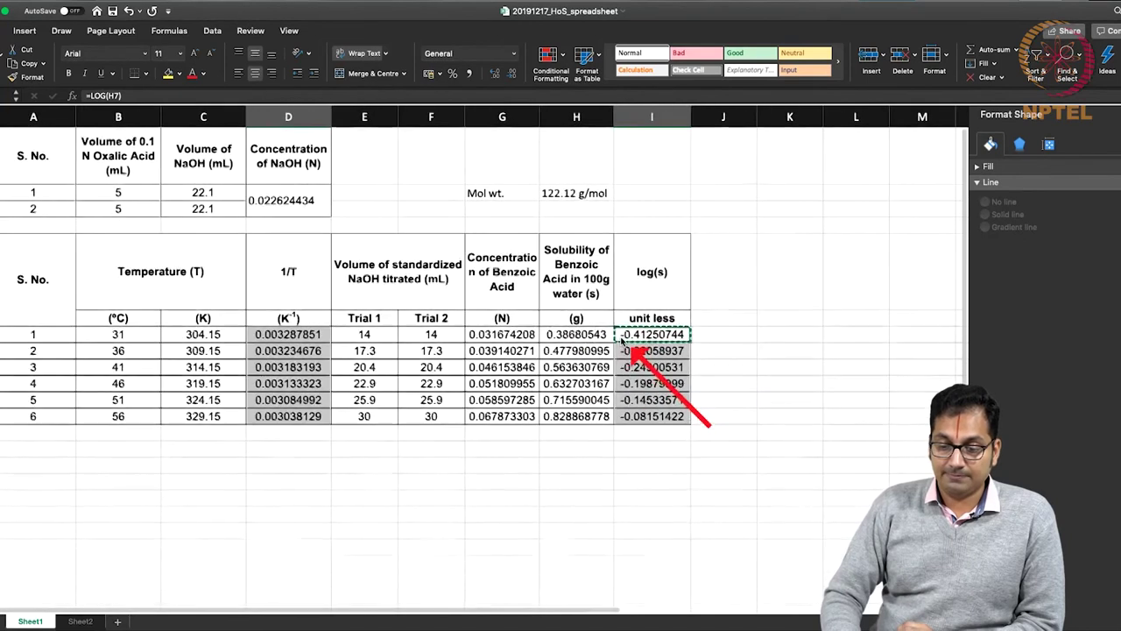
left_click(27, 31)
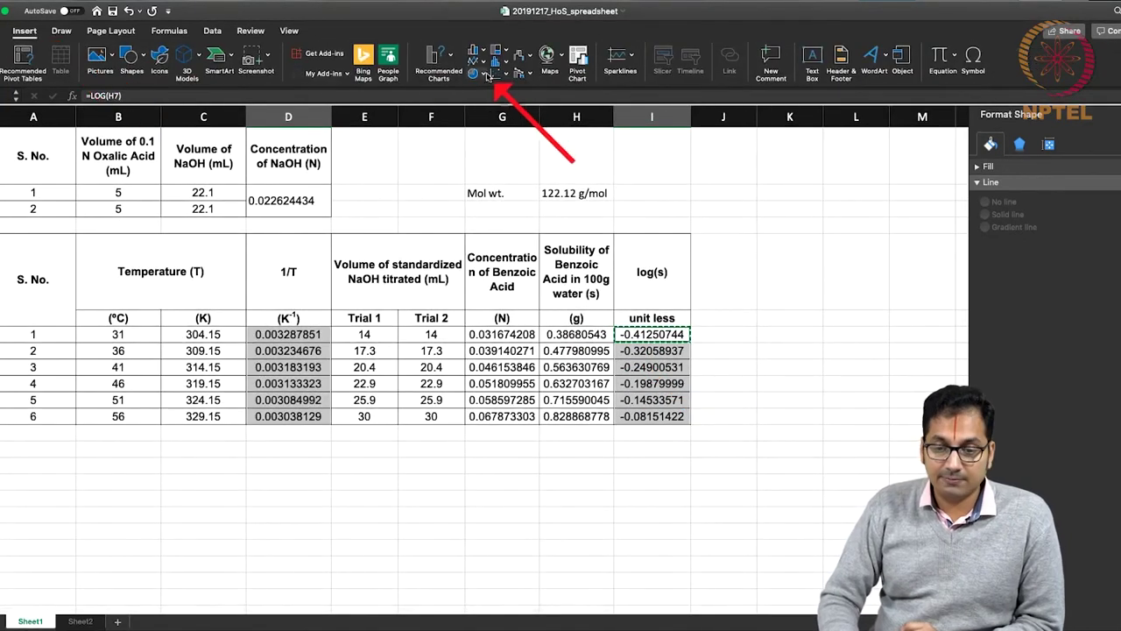
left_click(486, 75)
left_click(525, 114)
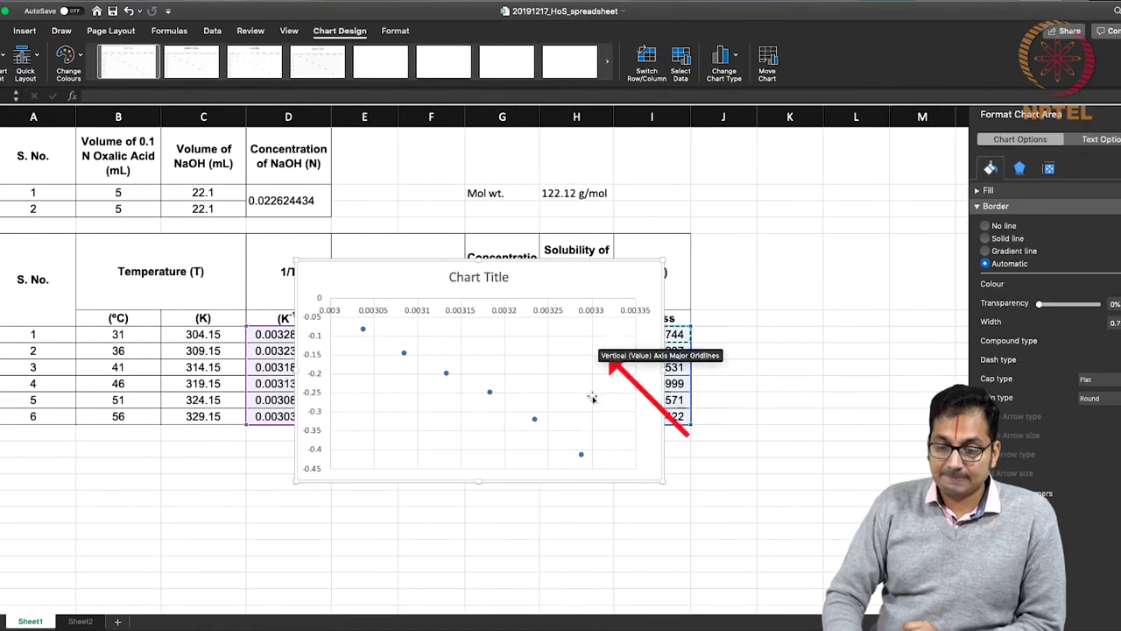
left_click_drag(599, 264, 637, 440)
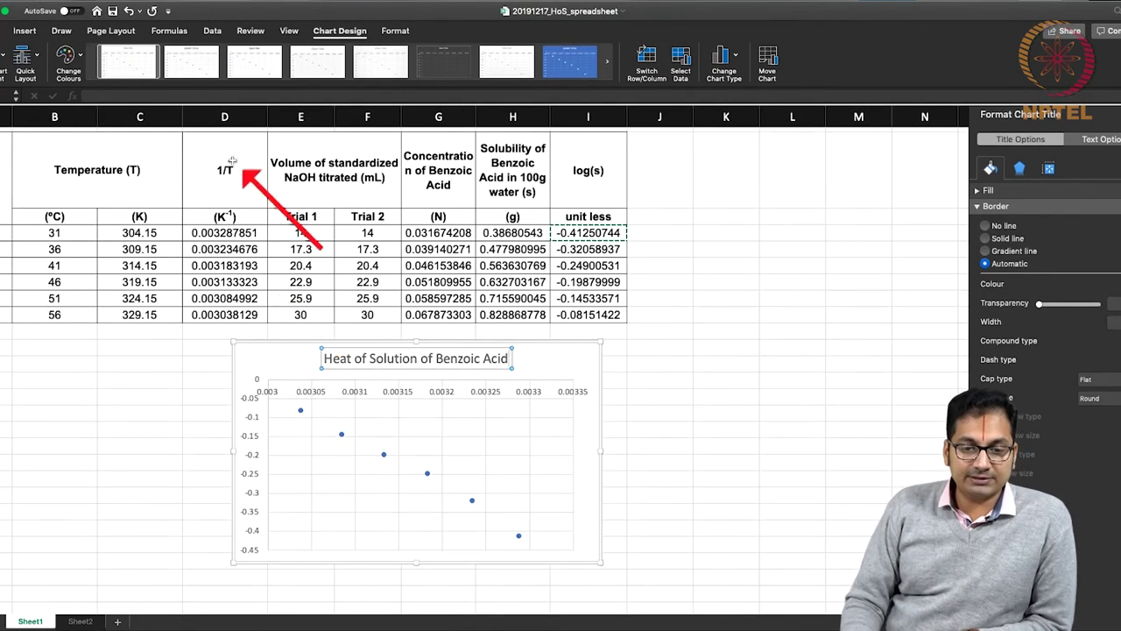
left_click(290, 31)
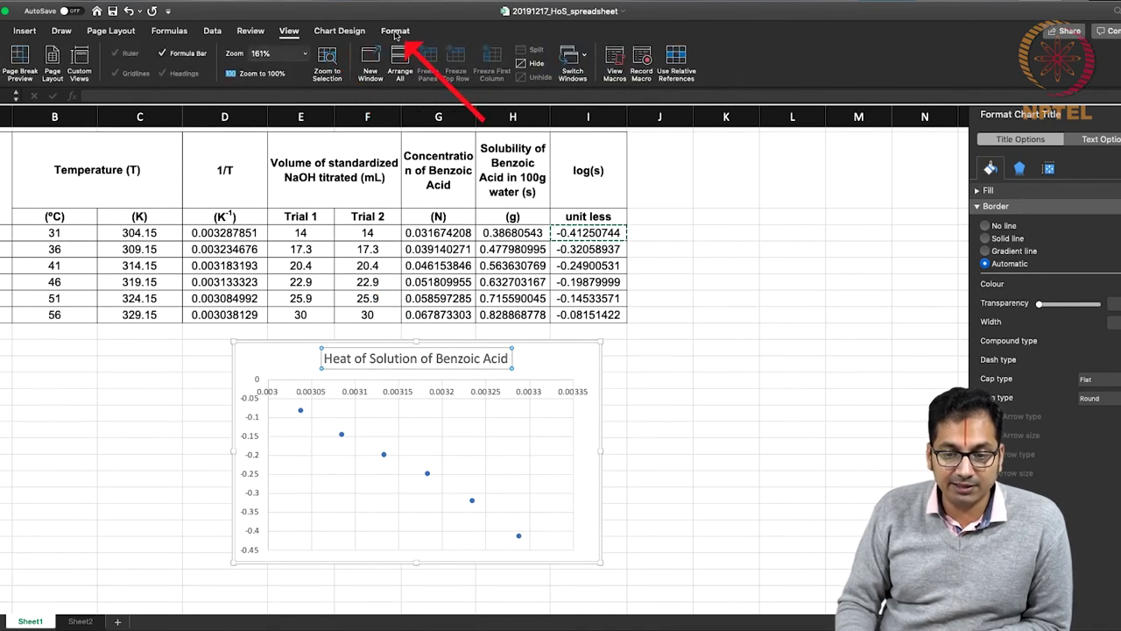
left_click(340, 30)
left_click(253, 420)
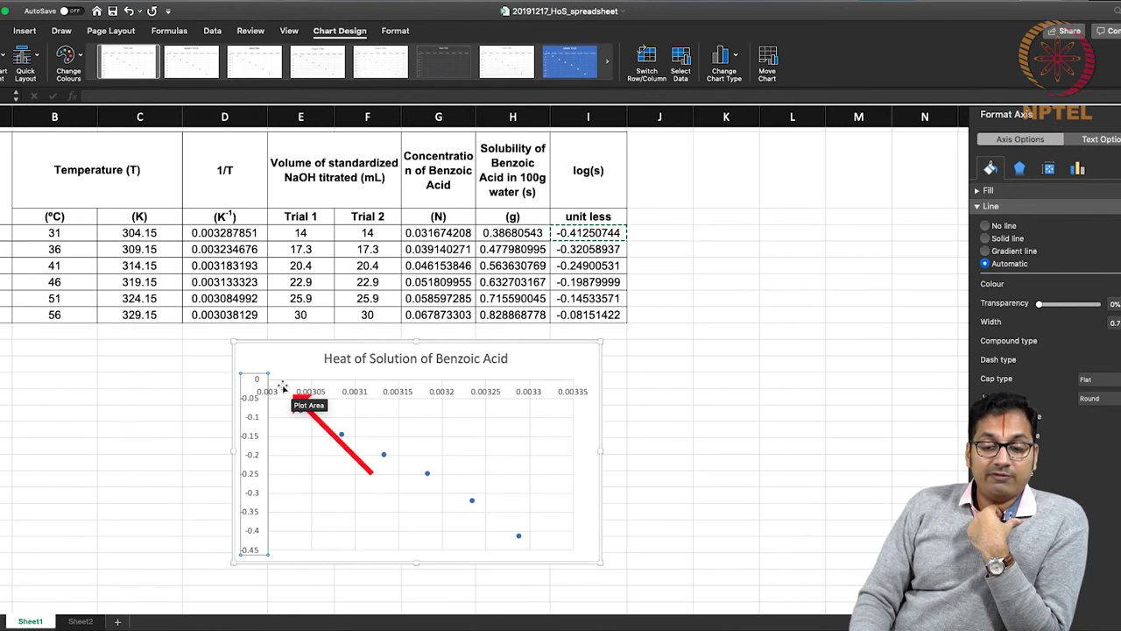
Step: Add a linear trendline to the log(s) data points and display its equation and R-squared value on the chart
left_click(342, 434)
right_click(342, 435)
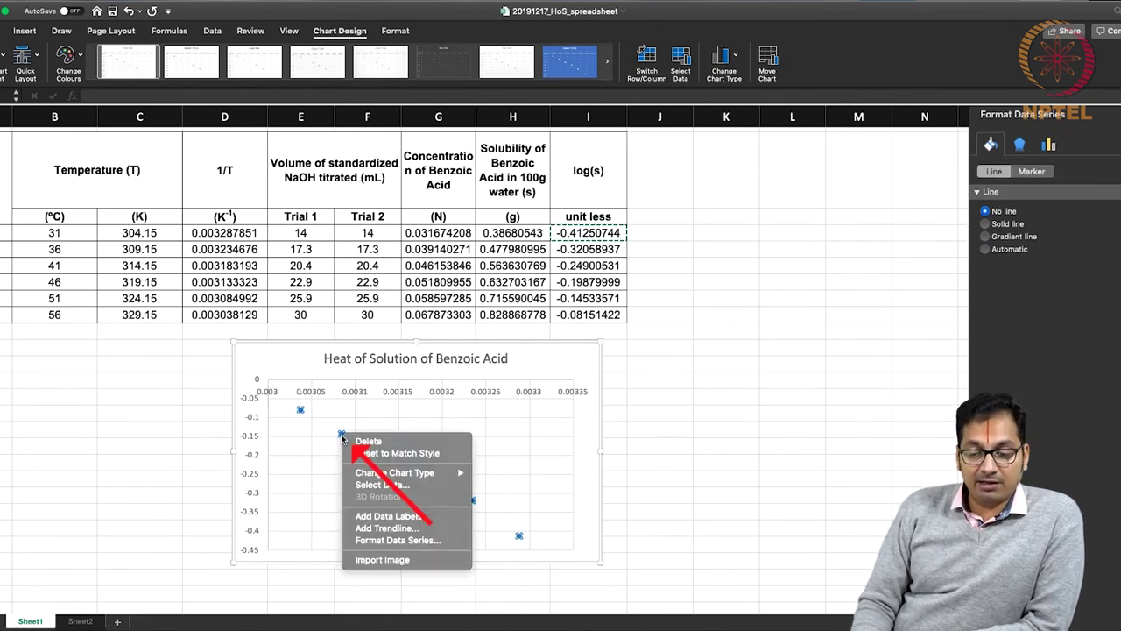
left_click(385, 528)
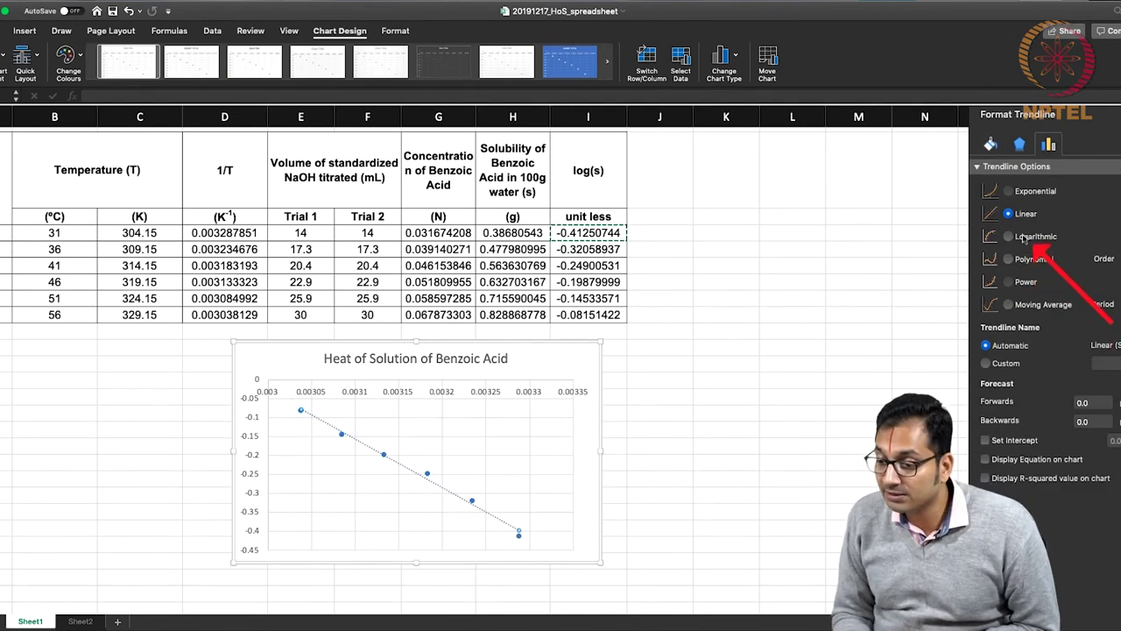
left_click(1033, 460)
left_click(1029, 478)
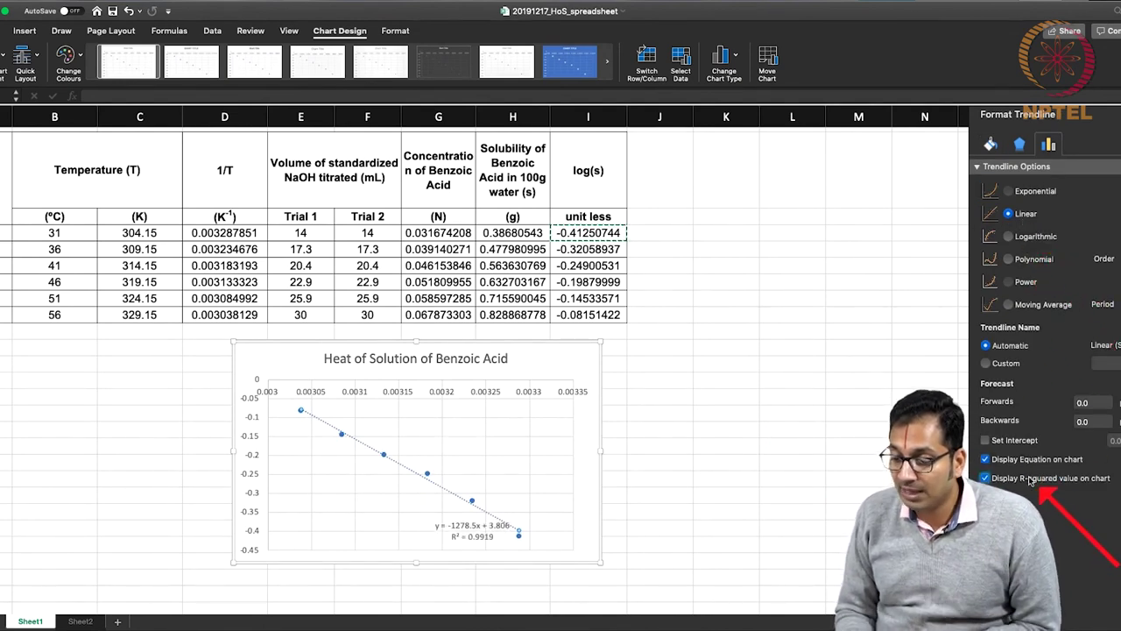
Step: Enlarge the text of the trendline equation and R² label to 16 pt
left_click(462, 525)
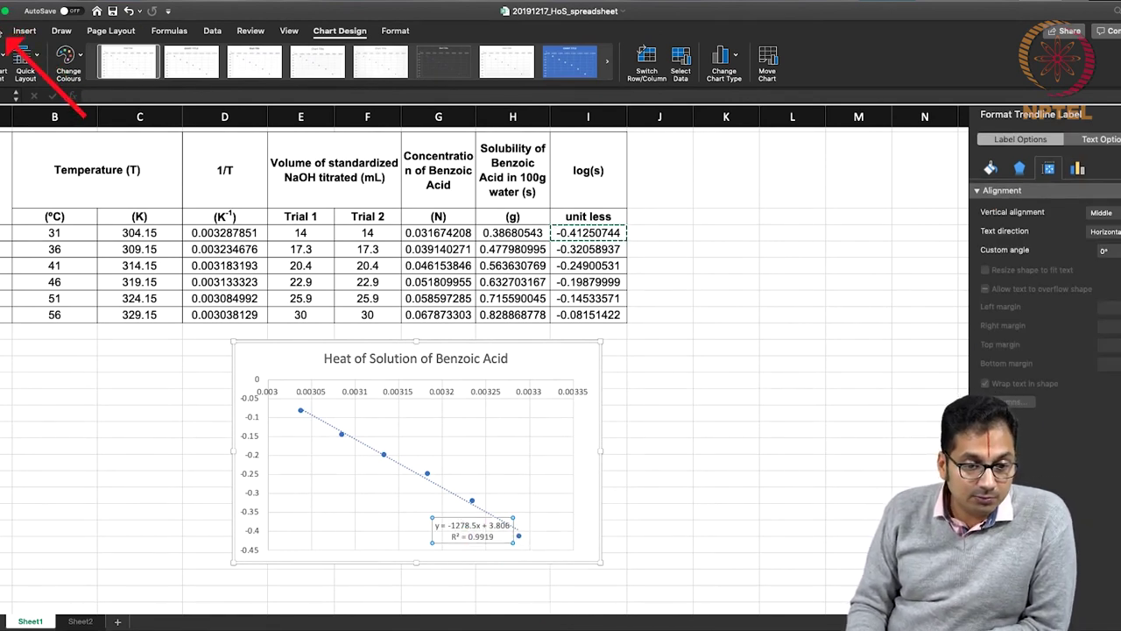
left_click(5, 32)
left_click(198, 53)
left_click(198, 54)
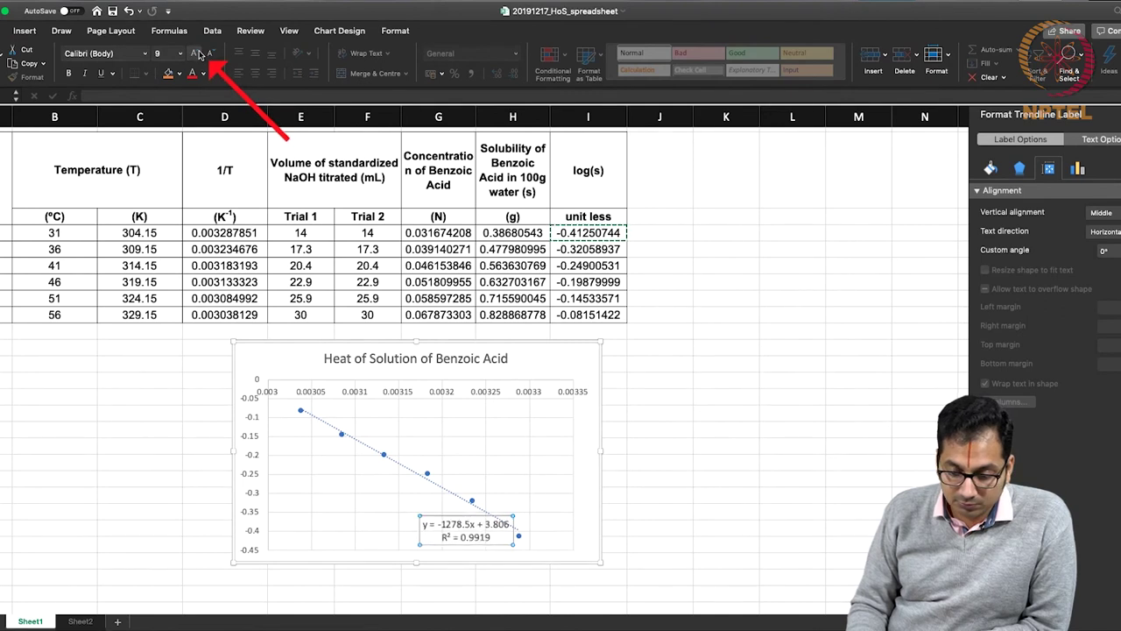
left_click(198, 53)
left_click(198, 53)
left_click(198, 53)
left_click(198, 54)
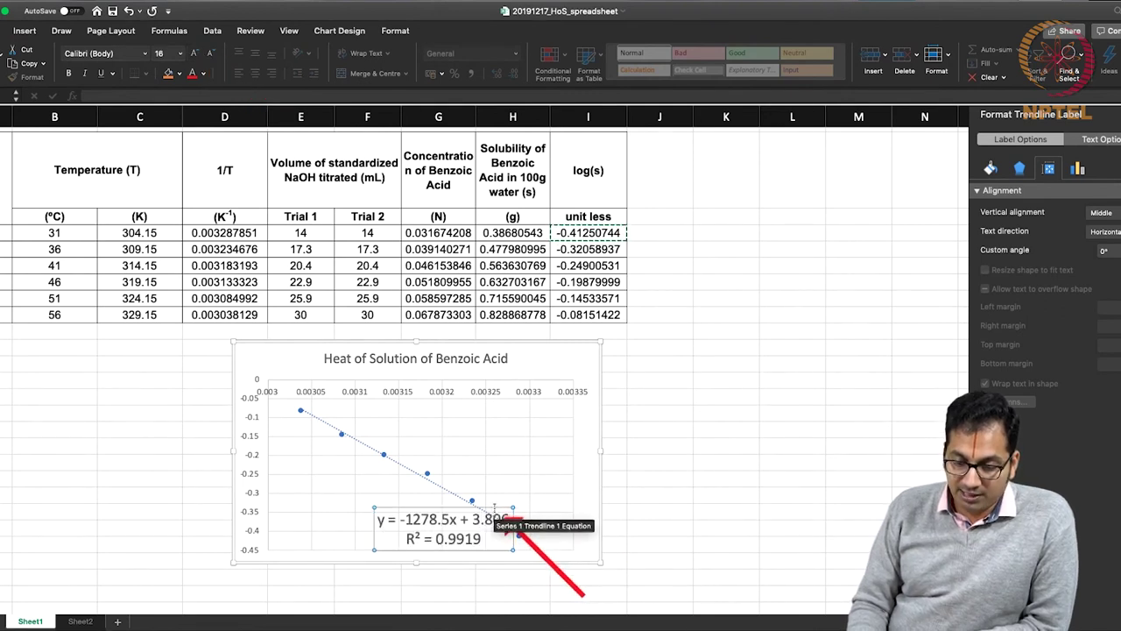
Step: Make the trendline label bold, move it into the empty plot area above the trendline, and highlight its R² line for review
left_click(497, 510)
left_click_drag(497, 510, 561, 436)
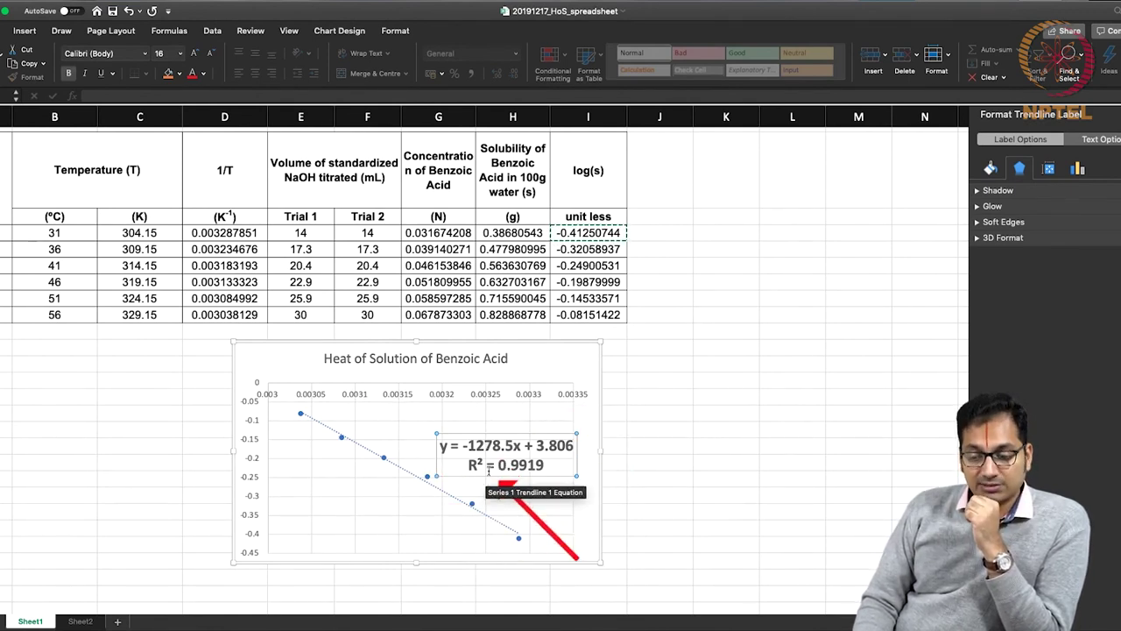
left_click_drag(469, 464, 545, 465)
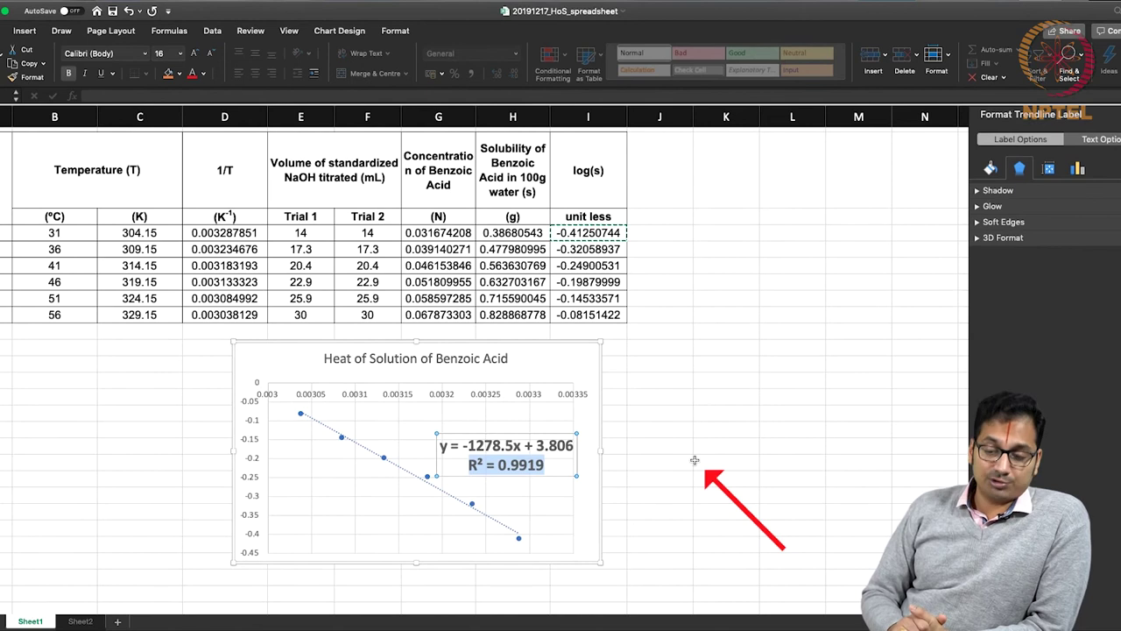
left_click(562, 433)
left_click_drag(561, 432, 563, 417)
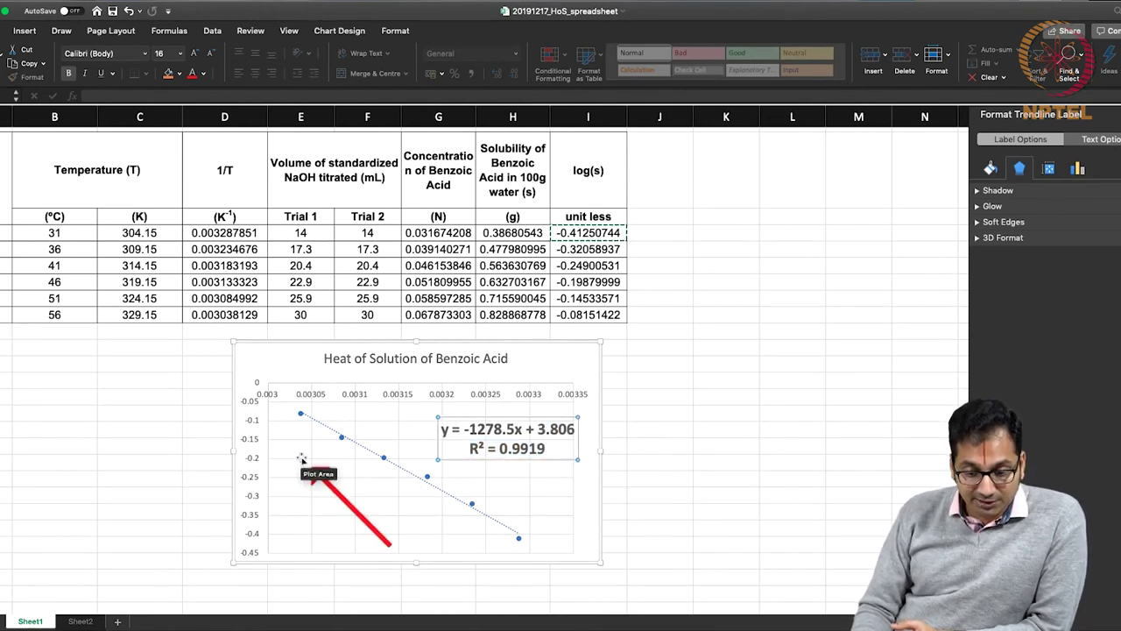